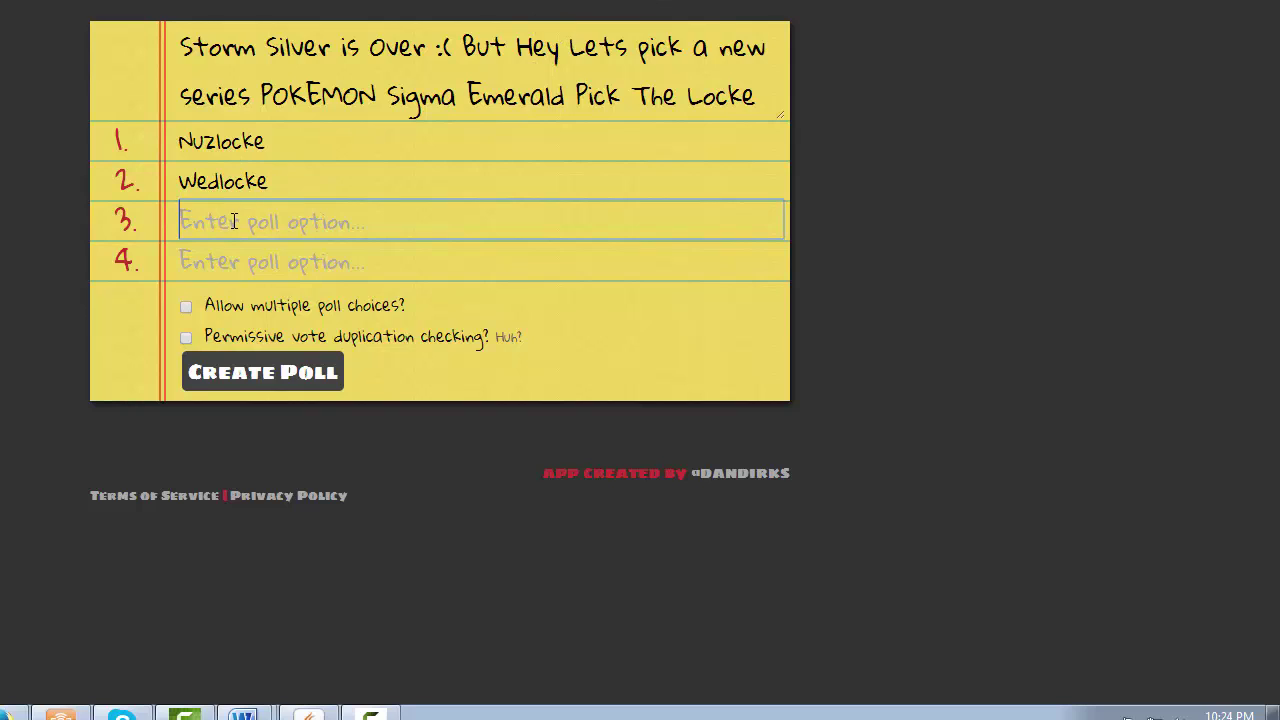
Step: Clear 'Wedlocke' from poll option 2, leaving Nuzlocke as the only filled option
{"action": "left_click", "coordinate": [263, 181]}
{"action": "left_click_drag", "start_coordinate": [263, 181], "coordinate": [48, 190]}
{"action": "key", "text": "BackSpace"}
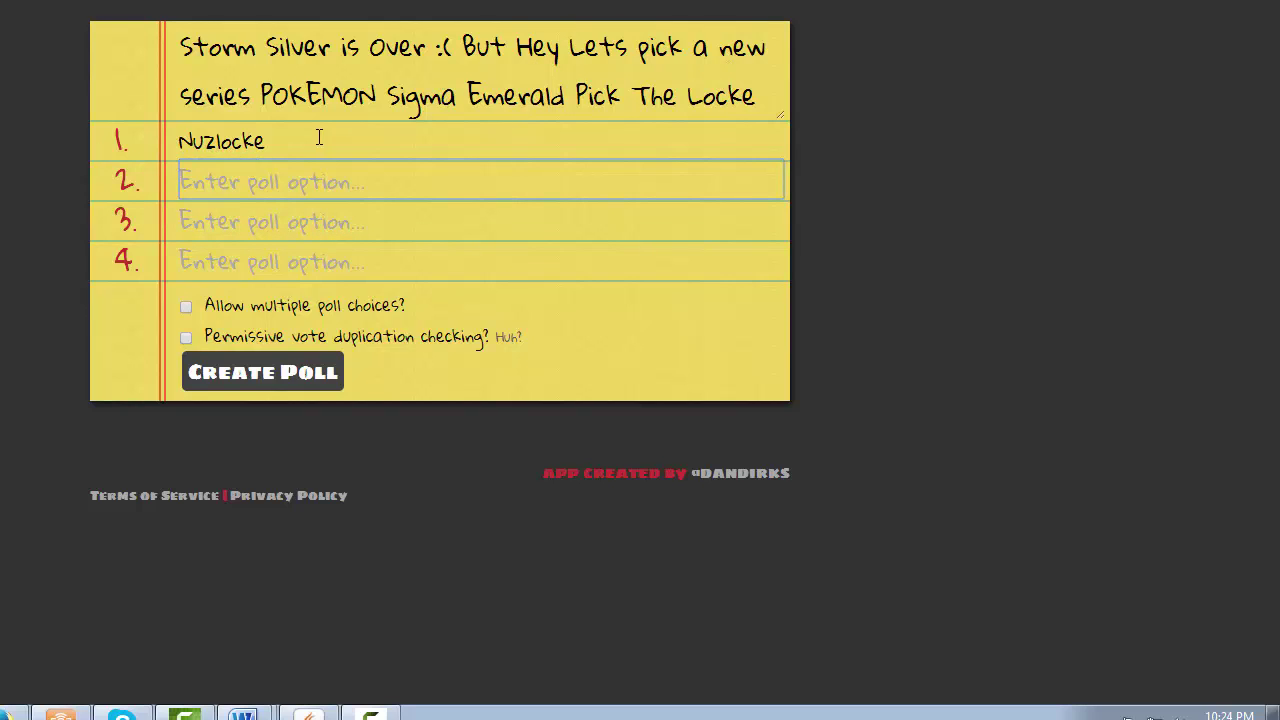
{"action": "left_click", "coordinate": [178, 141]}
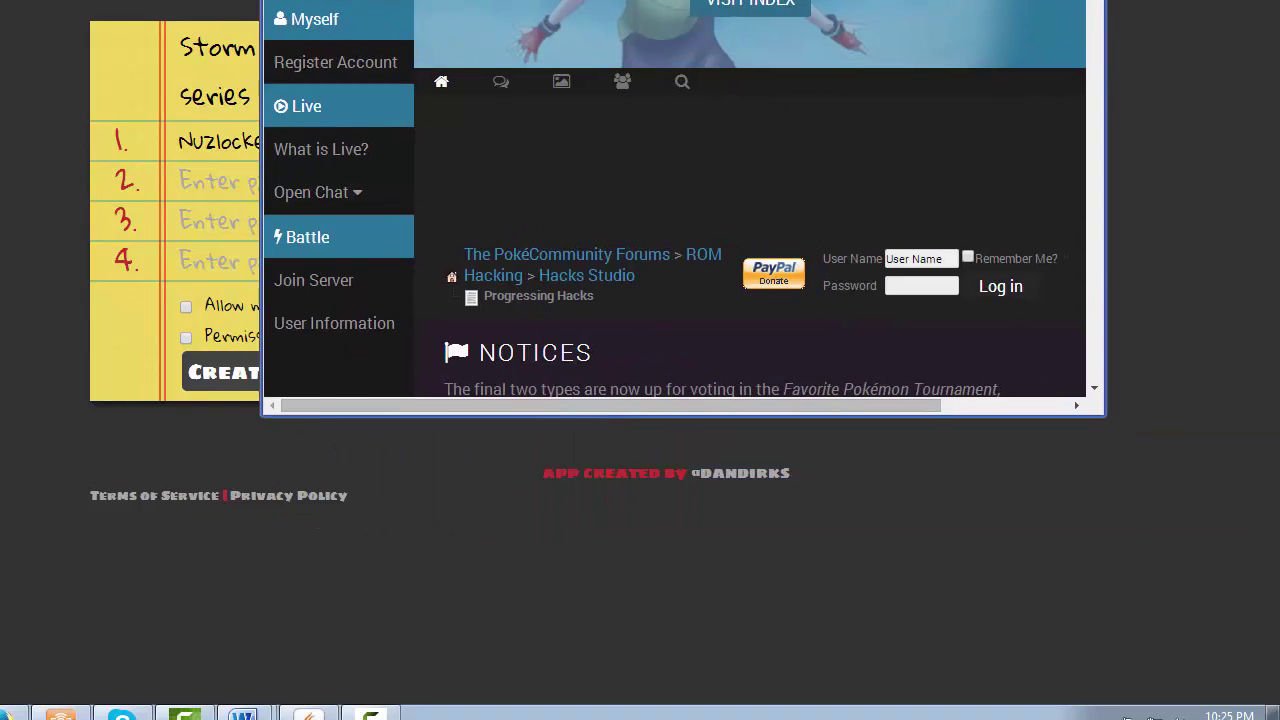
Step: Enlarge the PokéCommunity forum window to nearly fill the screen
{"action": "scroll", "coordinate": [243, 258], "scroll_direction": "down", "scroll_amount": 2}
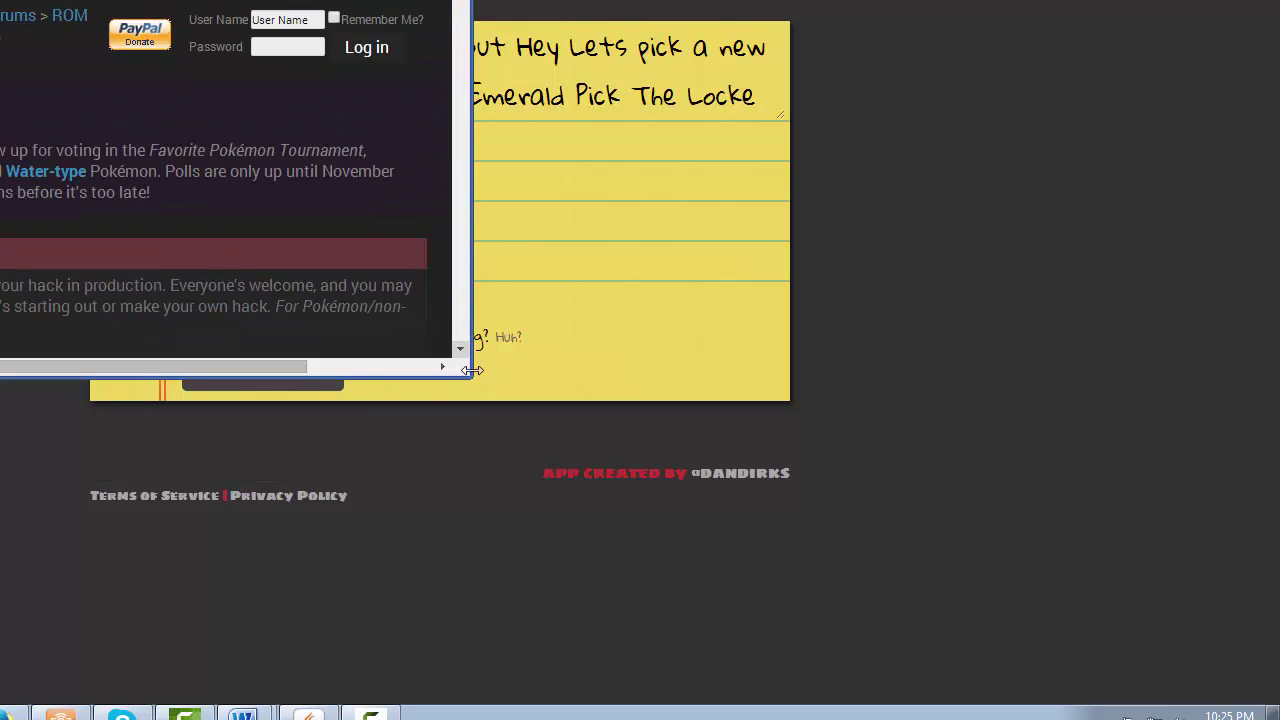
{"action": "mouse_move", "coordinate": [470, 376]}
{"action": "left_mouse_down"}
{"action": "mouse_move", "coordinate": [1143, 663]}
{"action": "mouse_move", "coordinate": [1278, 702]}
{"action": "left_mouse_up"}
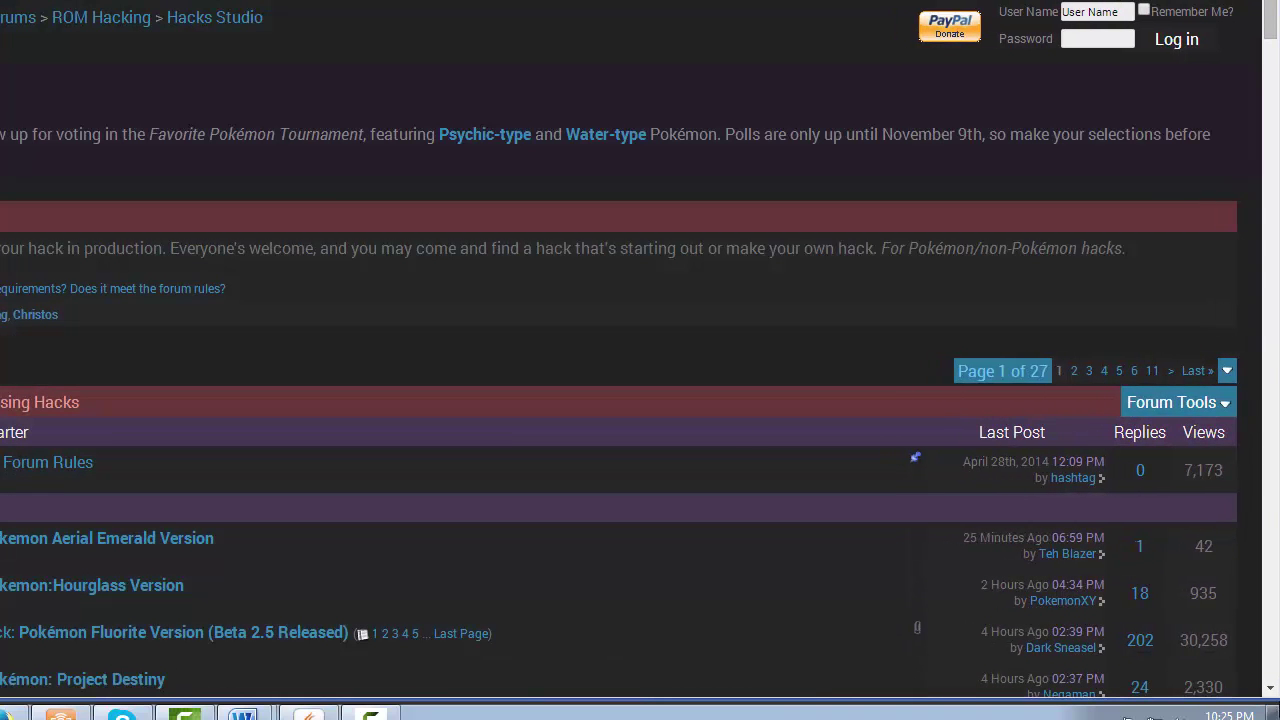
{"action": "left_click_drag", "start_coordinate": [1278, 701], "coordinate": [1125, 656]}
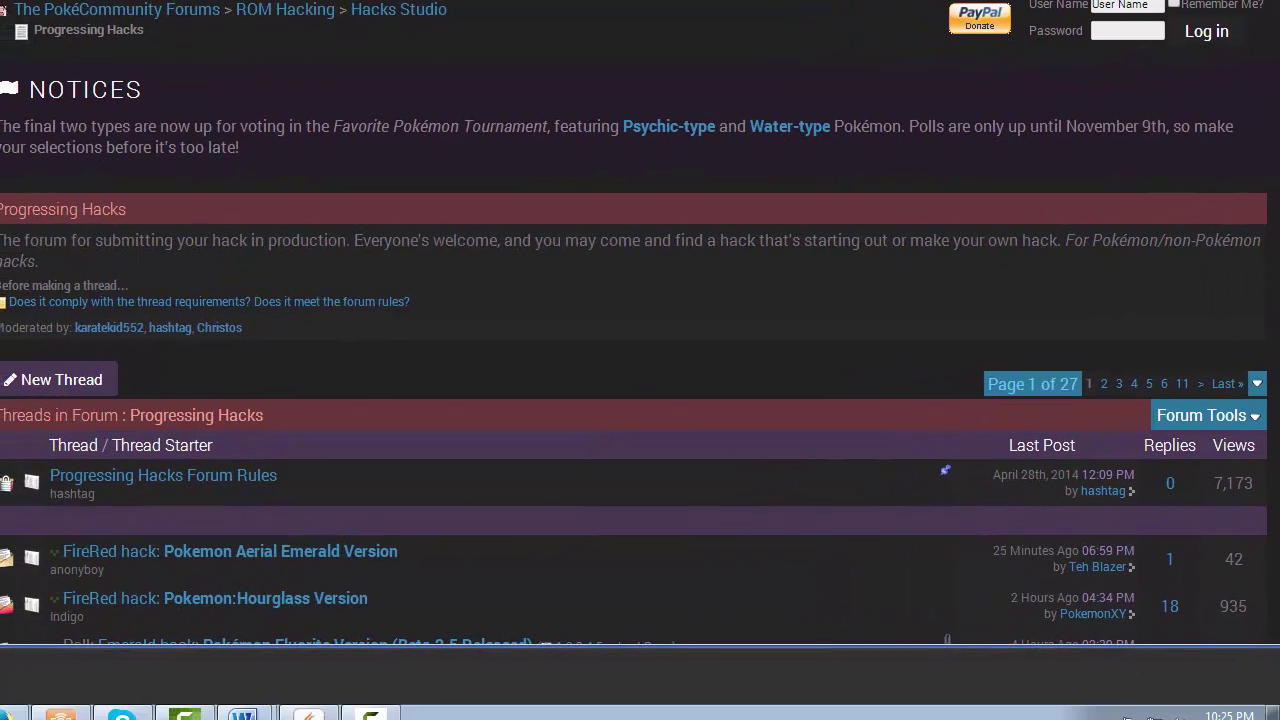
Step: Scroll through the Progressing Hacks threads, past Pokémon Heart Red and Light Platinum [NDS]
{"action": "scroll", "coordinate": [837, 270], "scroll_direction": "down", "scroll_amount": 5}
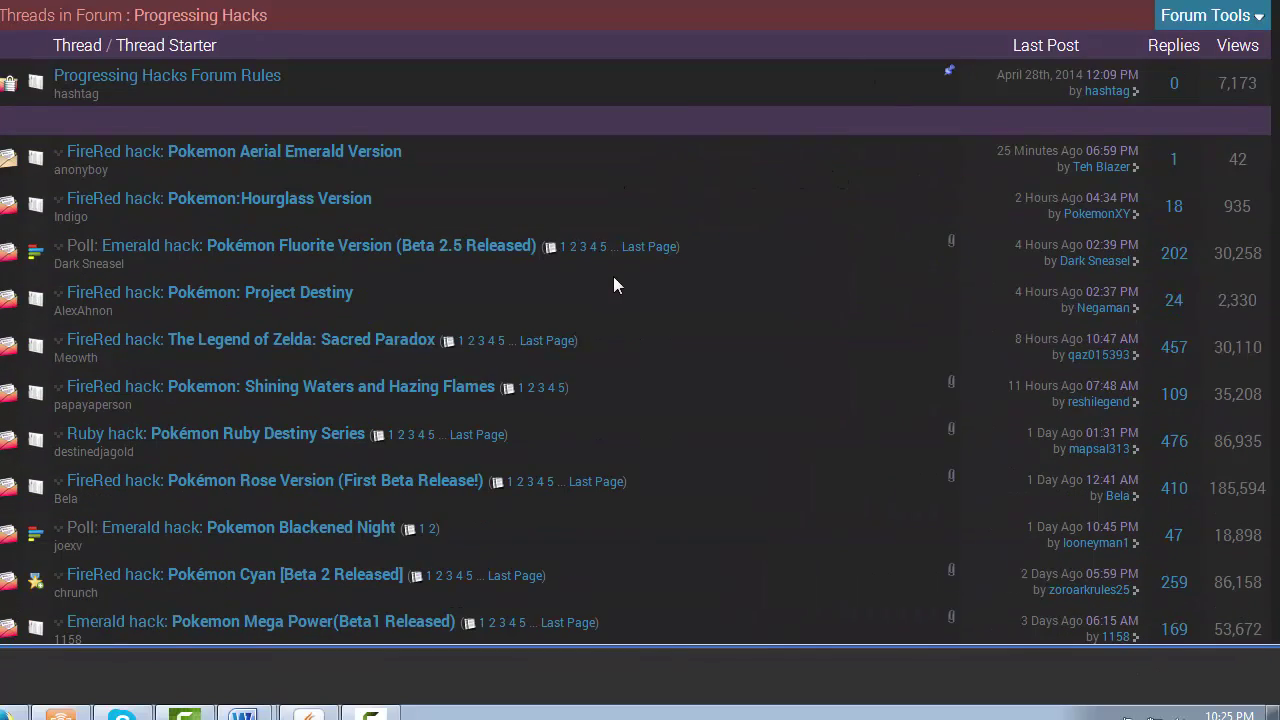
{"action": "mouse_move", "coordinate": [390, 260]}
{"action": "mouse_move", "coordinate": [304, 258]}
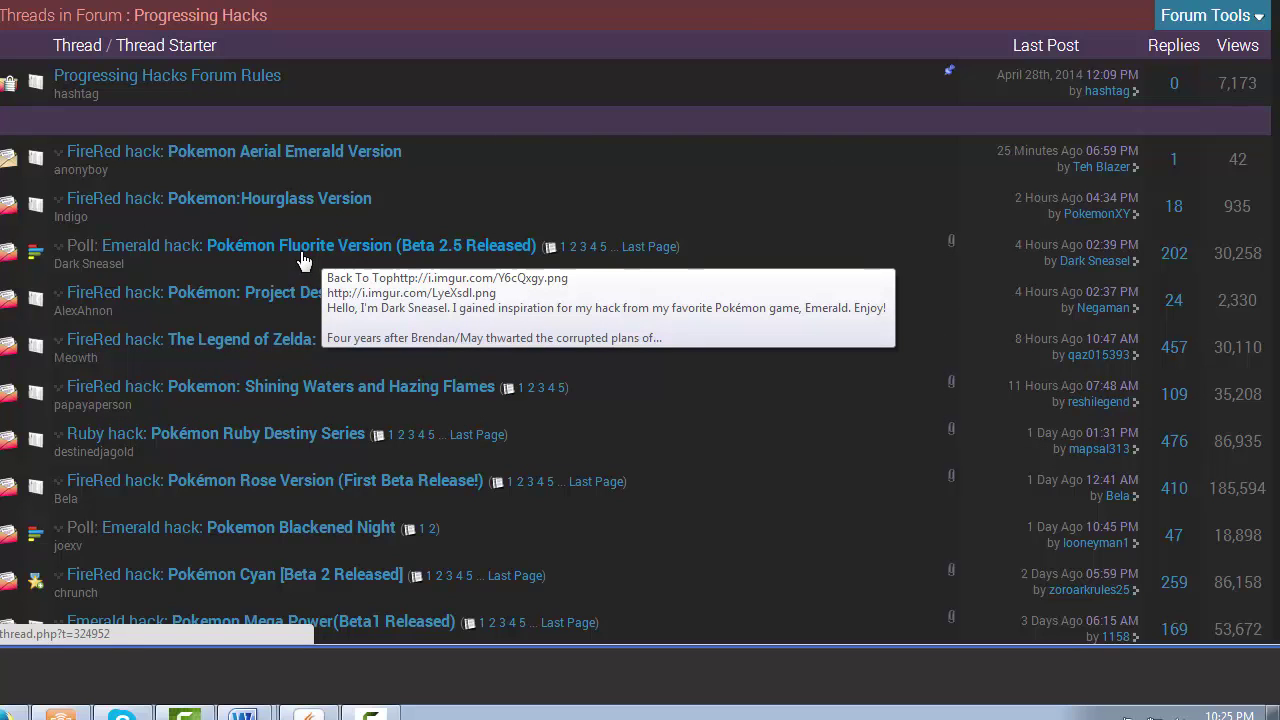
{"action": "mouse_move", "coordinate": [259, 208]}
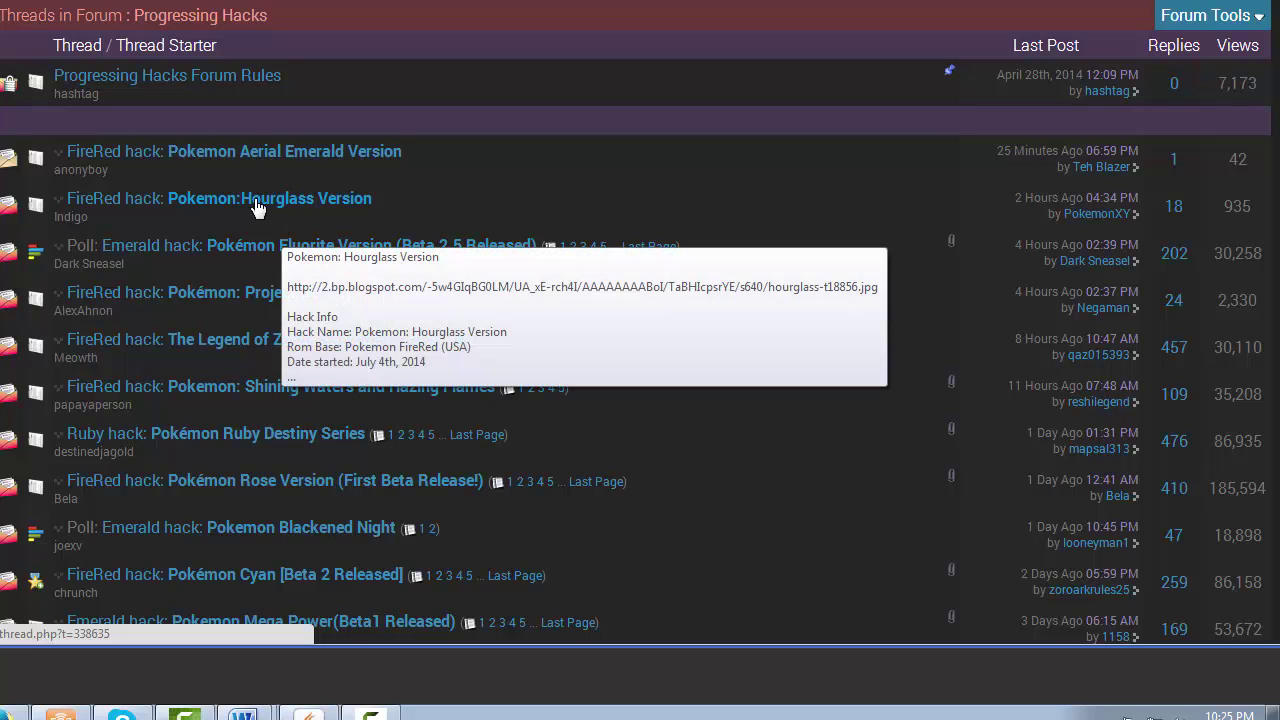
{"action": "mouse_move", "coordinate": [251, 140]}
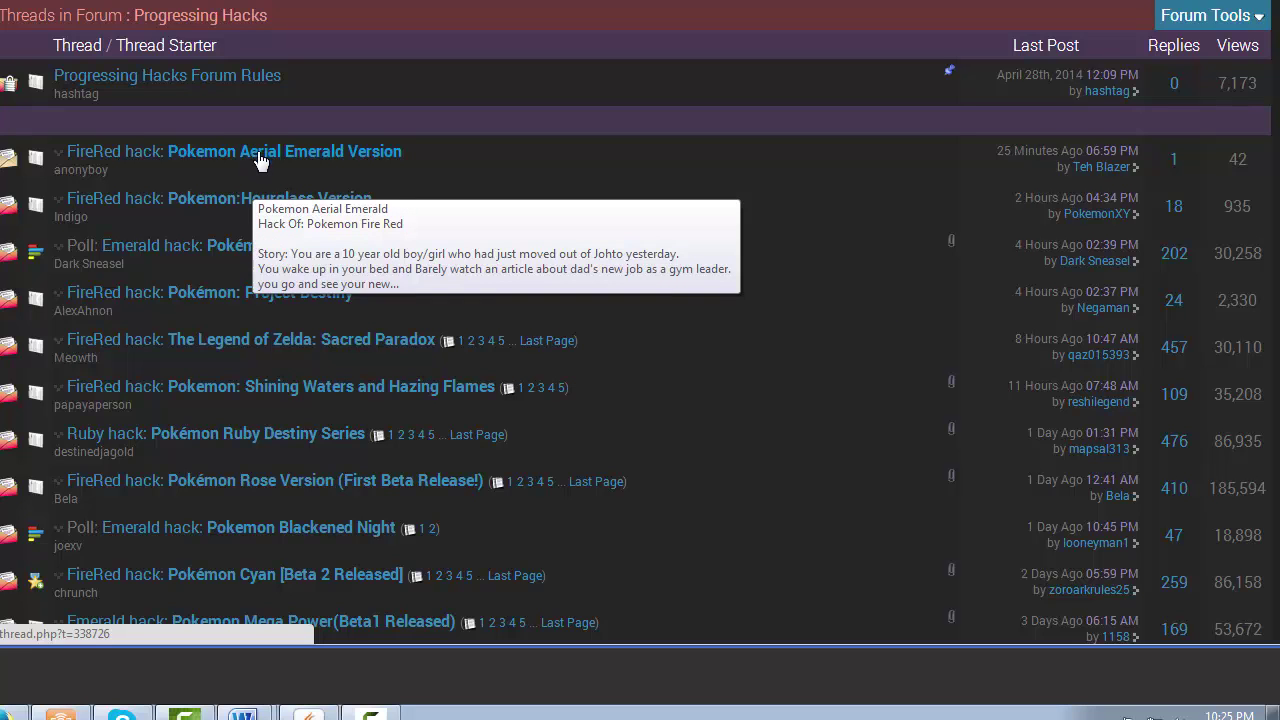
{"action": "scroll", "coordinate": [240, 280], "scroll_direction": "down", "scroll_amount": 1}
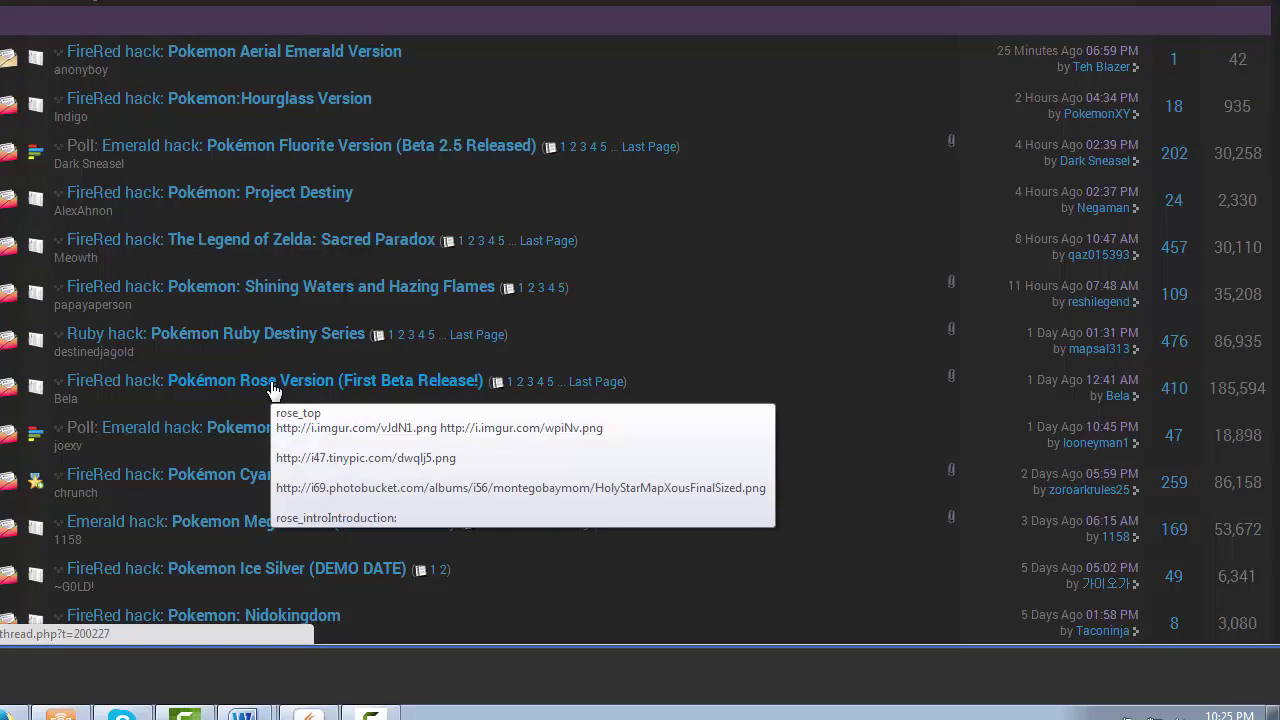
{"action": "mouse_move", "coordinate": [200, 286]}
{"action": "mouse_move", "coordinate": [166, 346]}
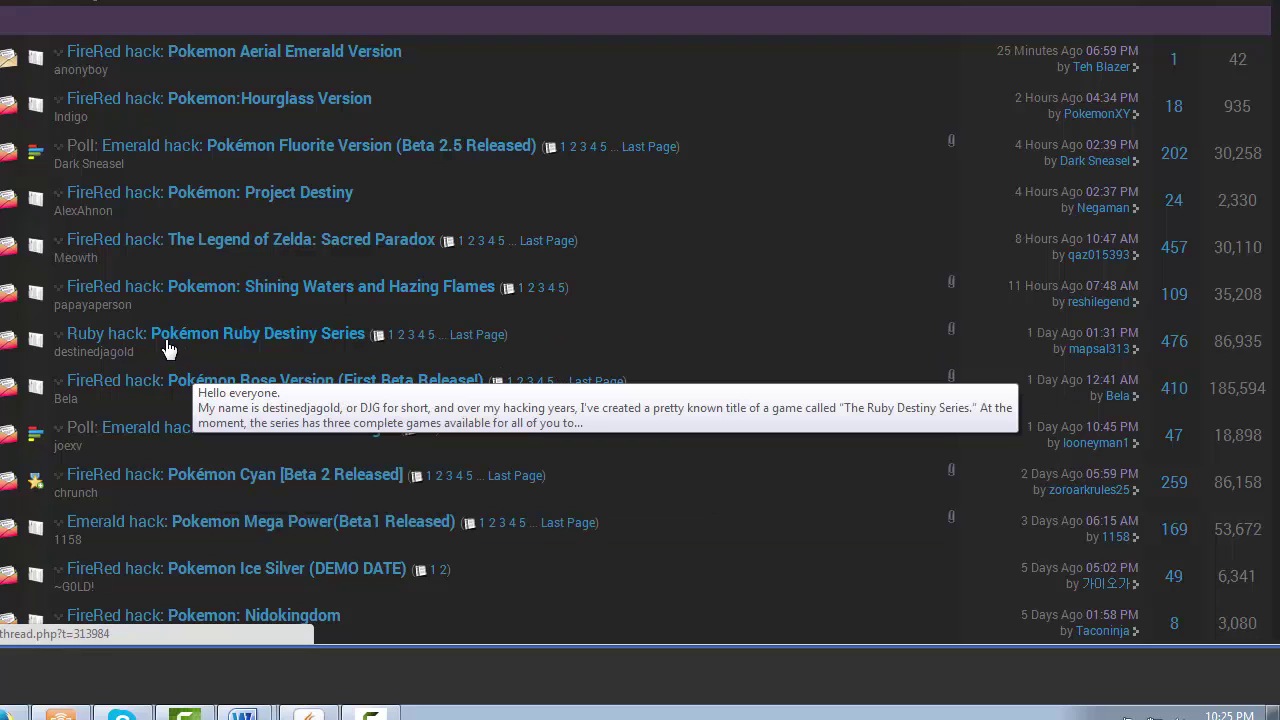
{"action": "scroll", "coordinate": [166, 346], "scroll_direction": "down", "scroll_amount": 1}
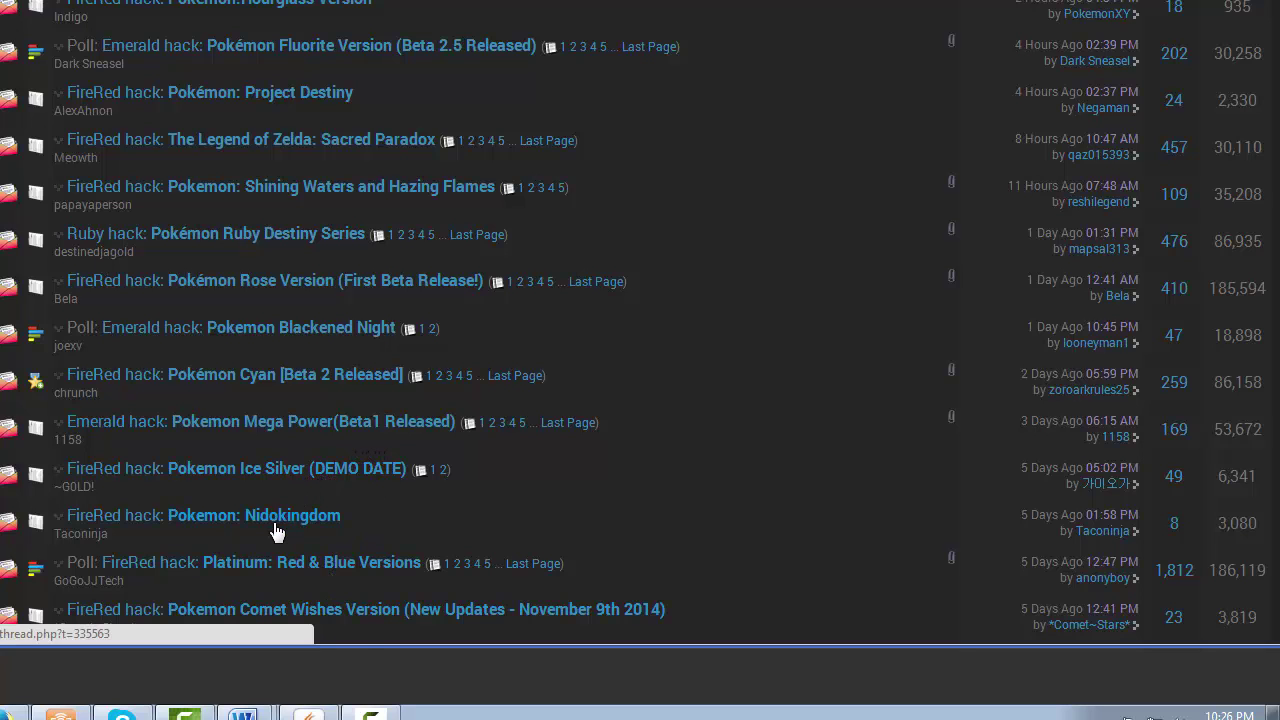
{"action": "scroll", "coordinate": [277, 532], "scroll_direction": "down", "scroll_amount": 1}
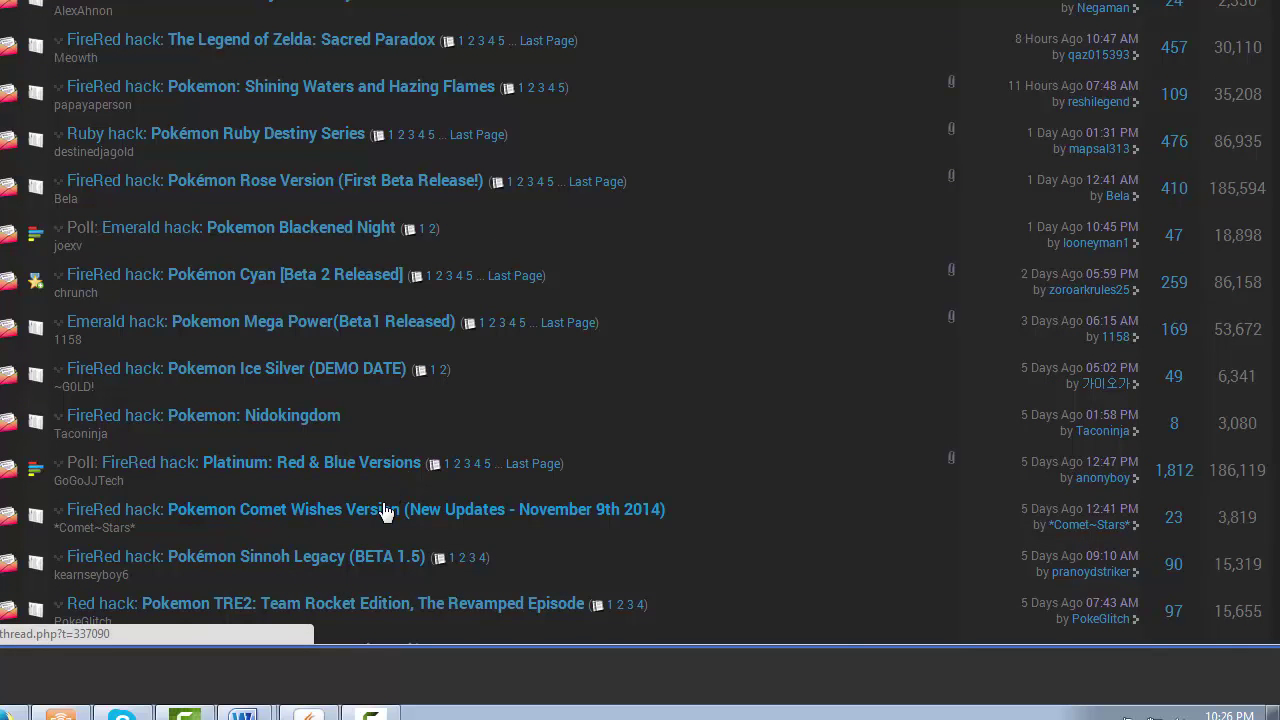
{"action": "mouse_move", "coordinate": [383, 515]}
{"action": "scroll", "coordinate": [621, 443], "scroll_direction": "down", "scroll_amount": 1}
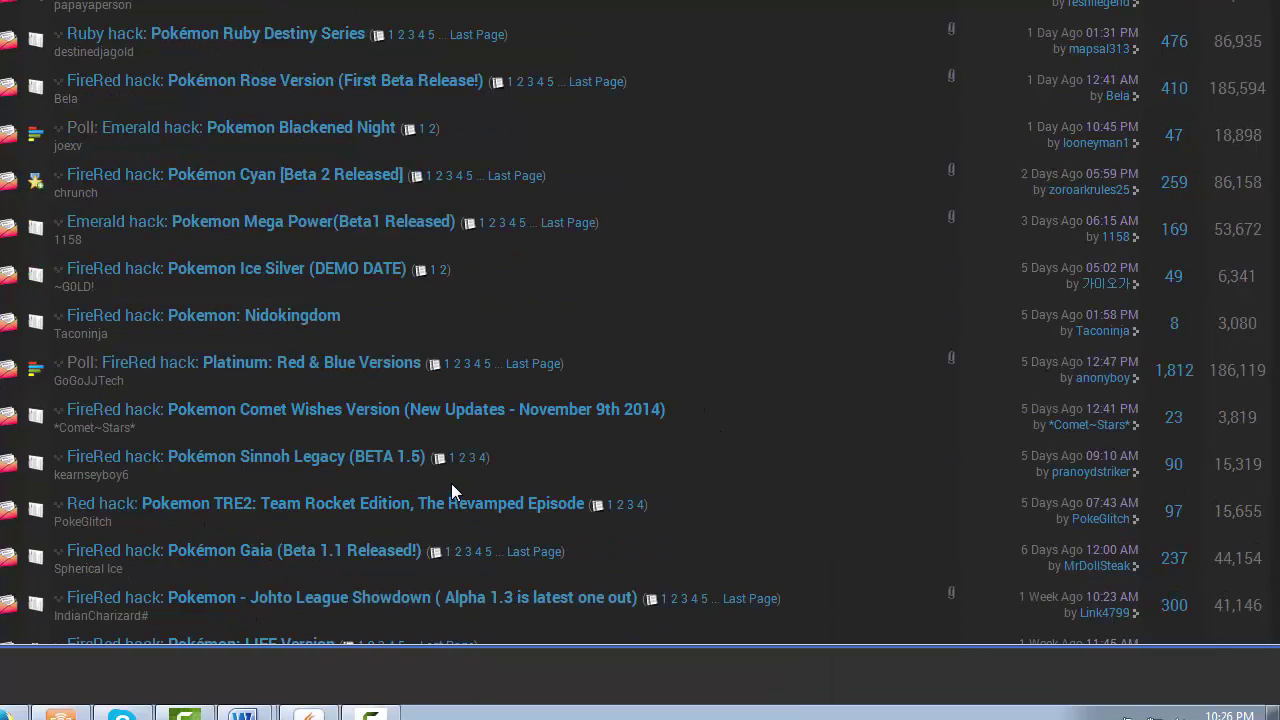
{"action": "scroll", "coordinate": [588, 400], "scroll_direction": "down", "scroll_amount": 2}
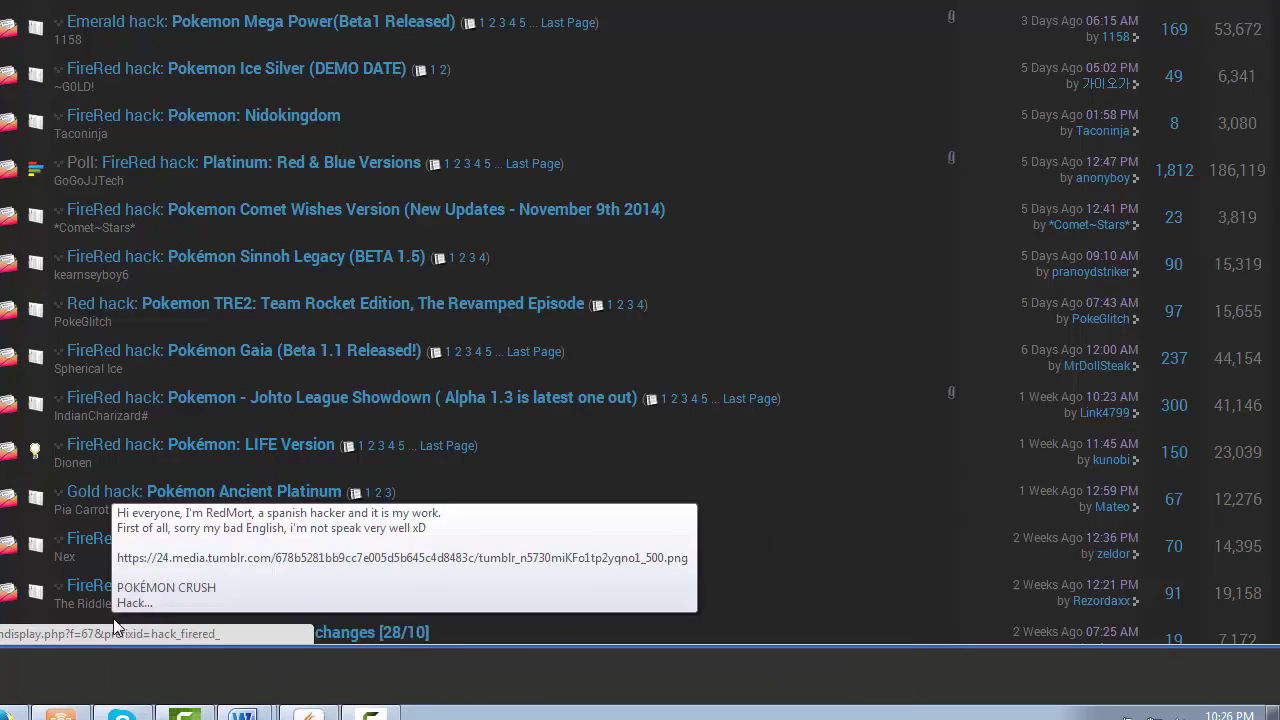
{"action": "scroll", "coordinate": [490, 505], "scroll_direction": "down", "scroll_amount": 2}
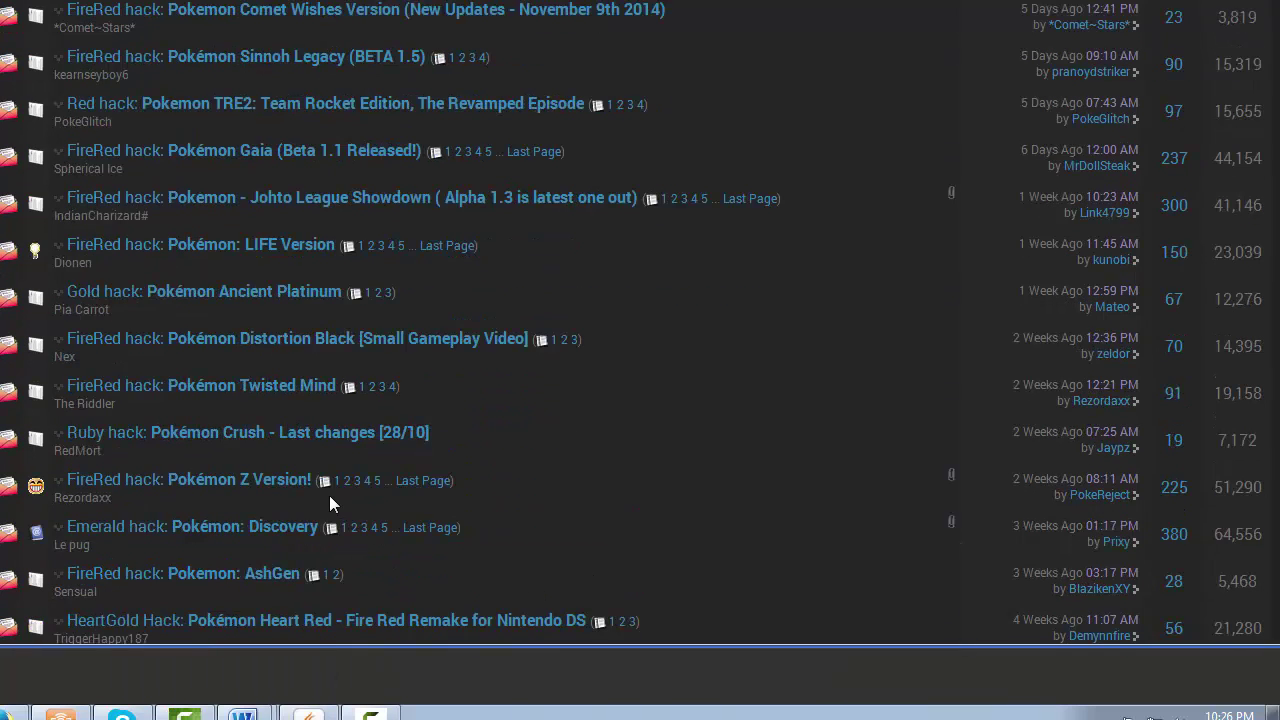
{"action": "scroll", "coordinate": [272, 540], "scroll_direction": "down", "scroll_amount": 1}
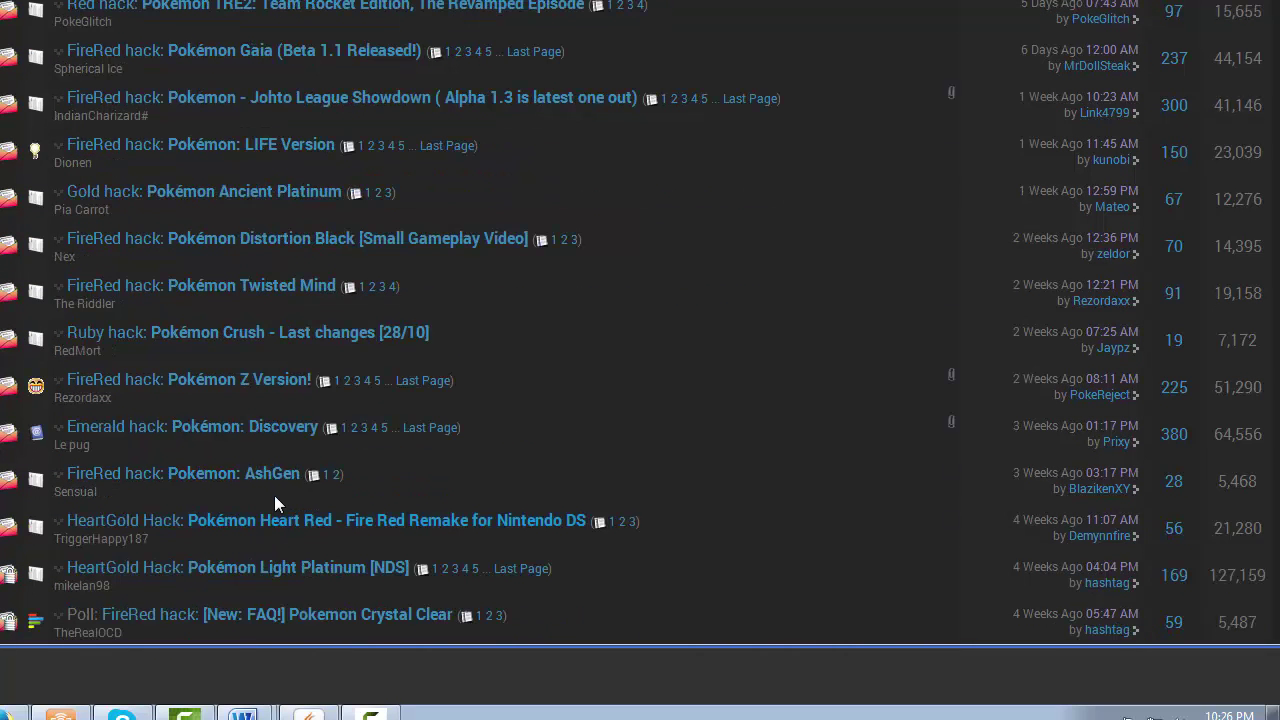
{"action": "mouse_move", "coordinate": [285, 537]}
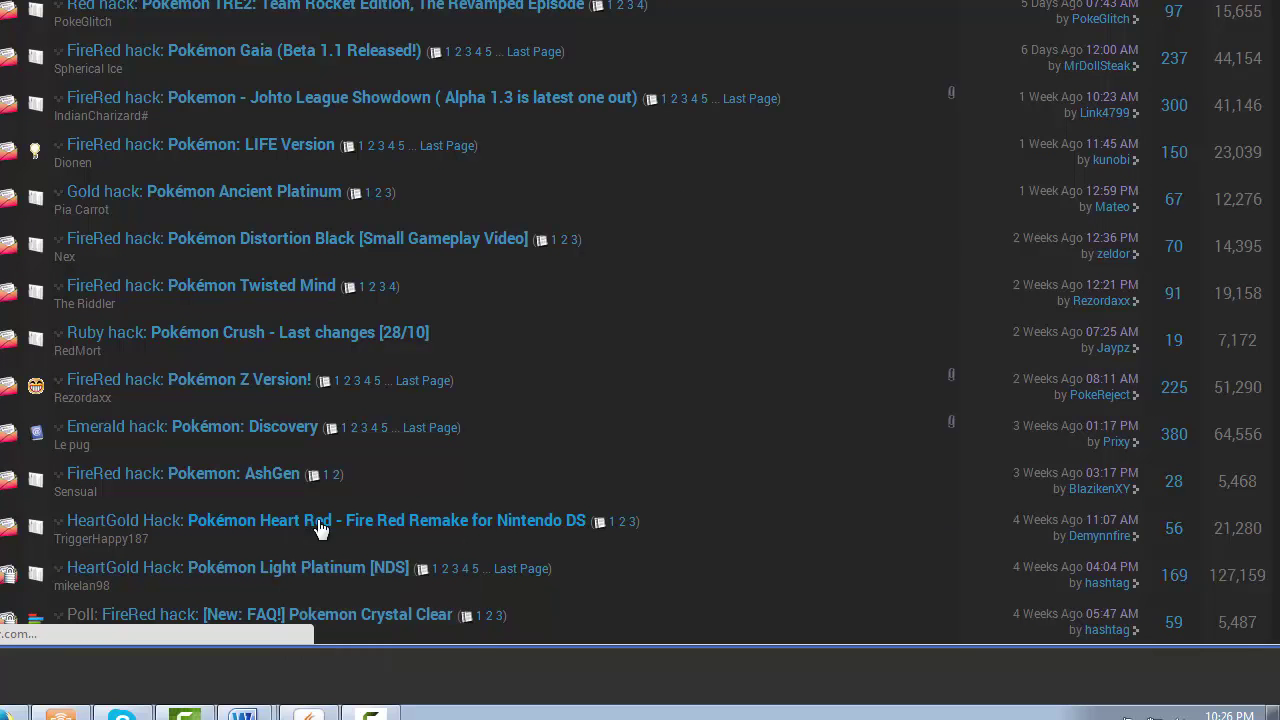
{"action": "left_click", "coordinate": [321, 528]}
{"action": "scroll", "coordinate": [393, 482], "scroll_direction": "down", "scroll_amount": 5}
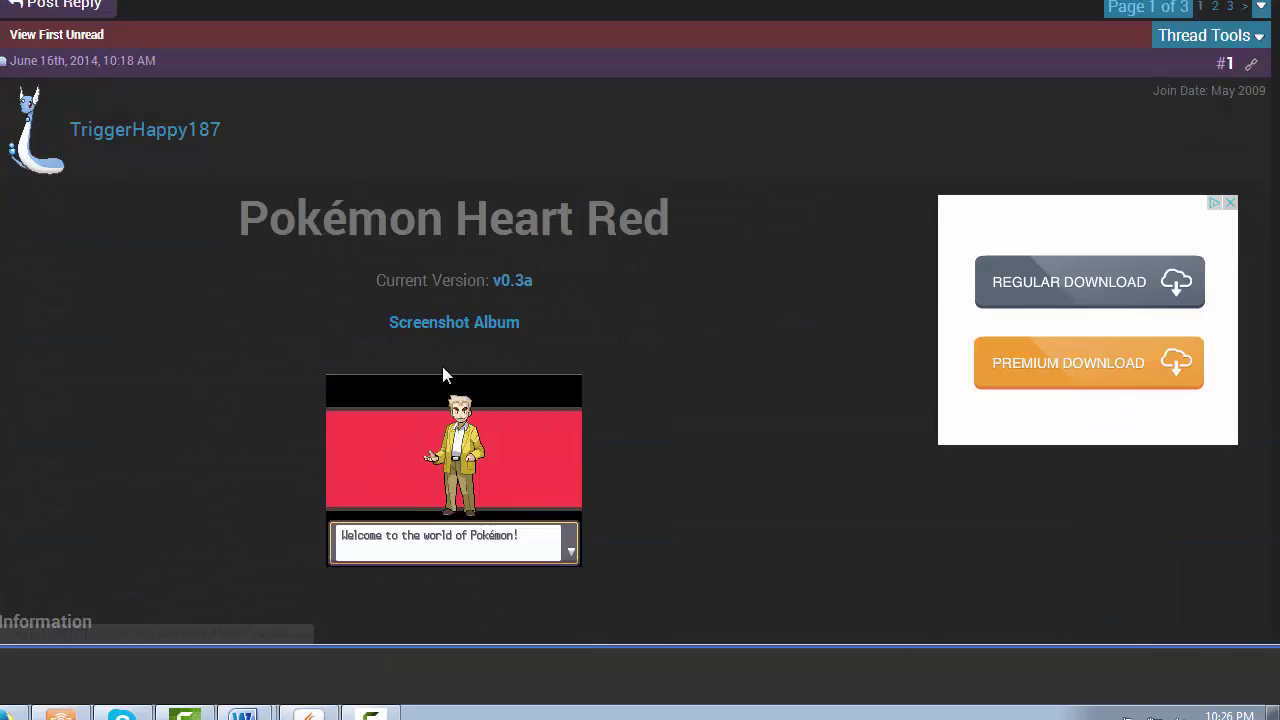
{"action": "scroll", "coordinate": [440, 363], "scroll_direction": "down", "scroll_amount": 8}
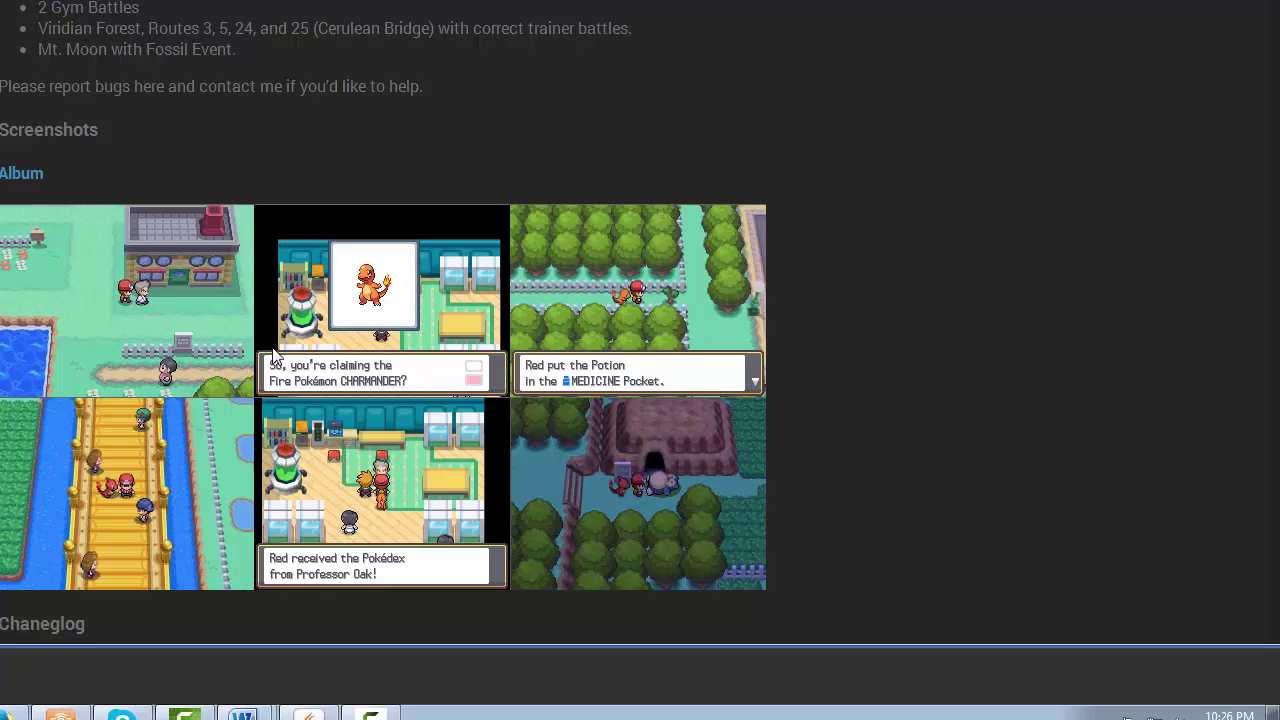
{"action": "scroll", "coordinate": [286, 372], "scroll_direction": "down", "scroll_amount": 3}
{"action": "scroll", "coordinate": [286, 374], "scroll_direction": "down", "scroll_amount": 8}
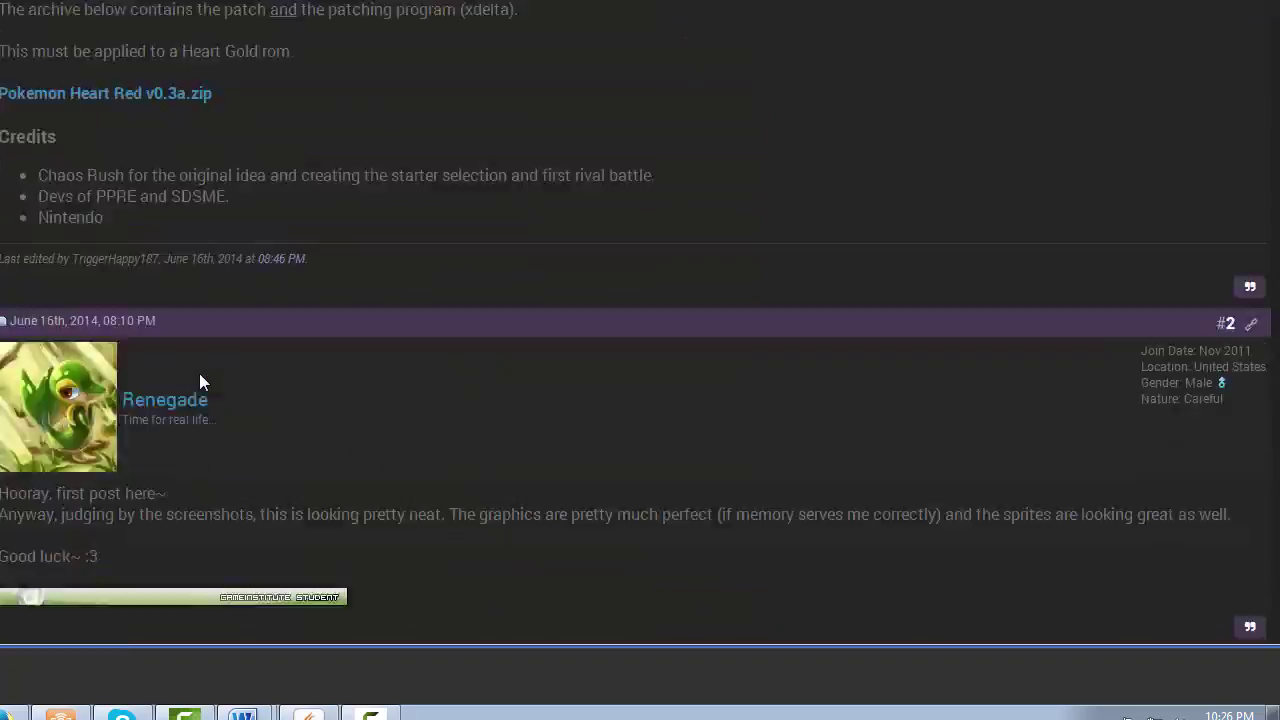
{"action": "scroll", "coordinate": [199, 373], "scroll_direction": "up", "scroll_amount": 2}
{"action": "scroll", "coordinate": [195, 351], "scroll_direction": "down", "scroll_amount": 3}
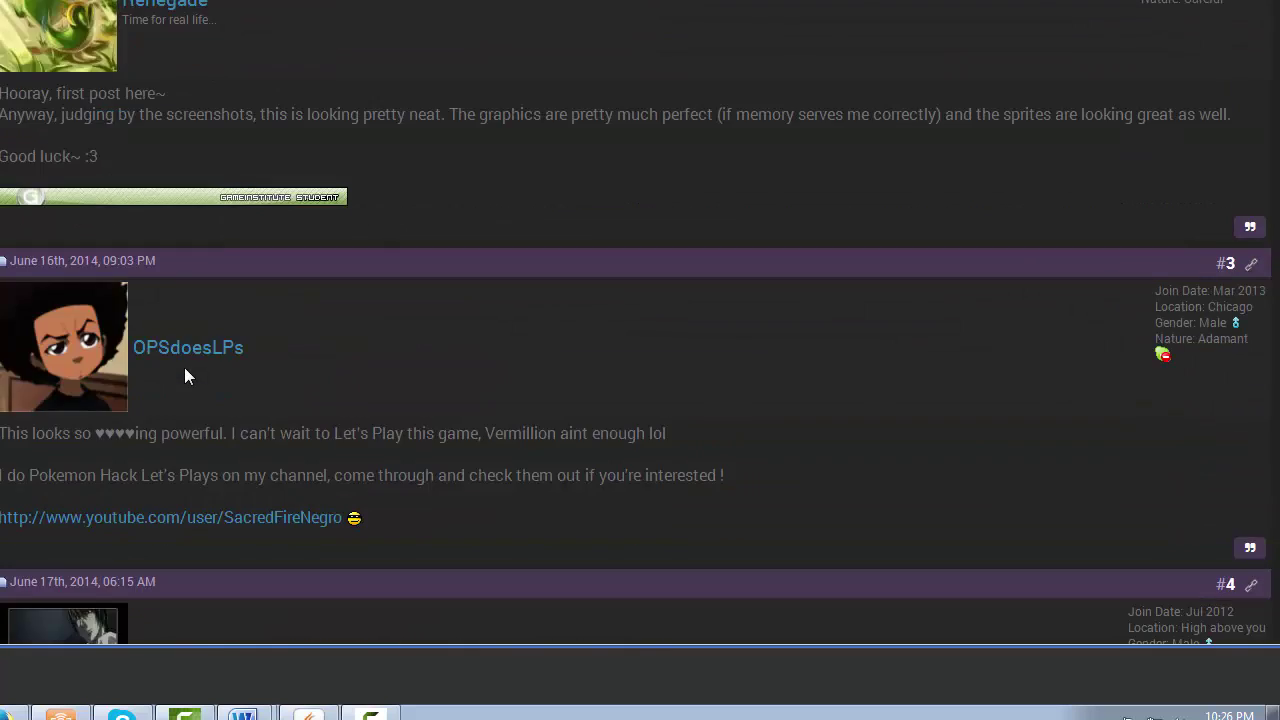
{"action": "scroll", "coordinate": [184, 367], "scroll_direction": "up", "scroll_amount": 3}
{"action": "scroll", "coordinate": [180, 365], "scroll_direction": "up", "scroll_amount": 2}
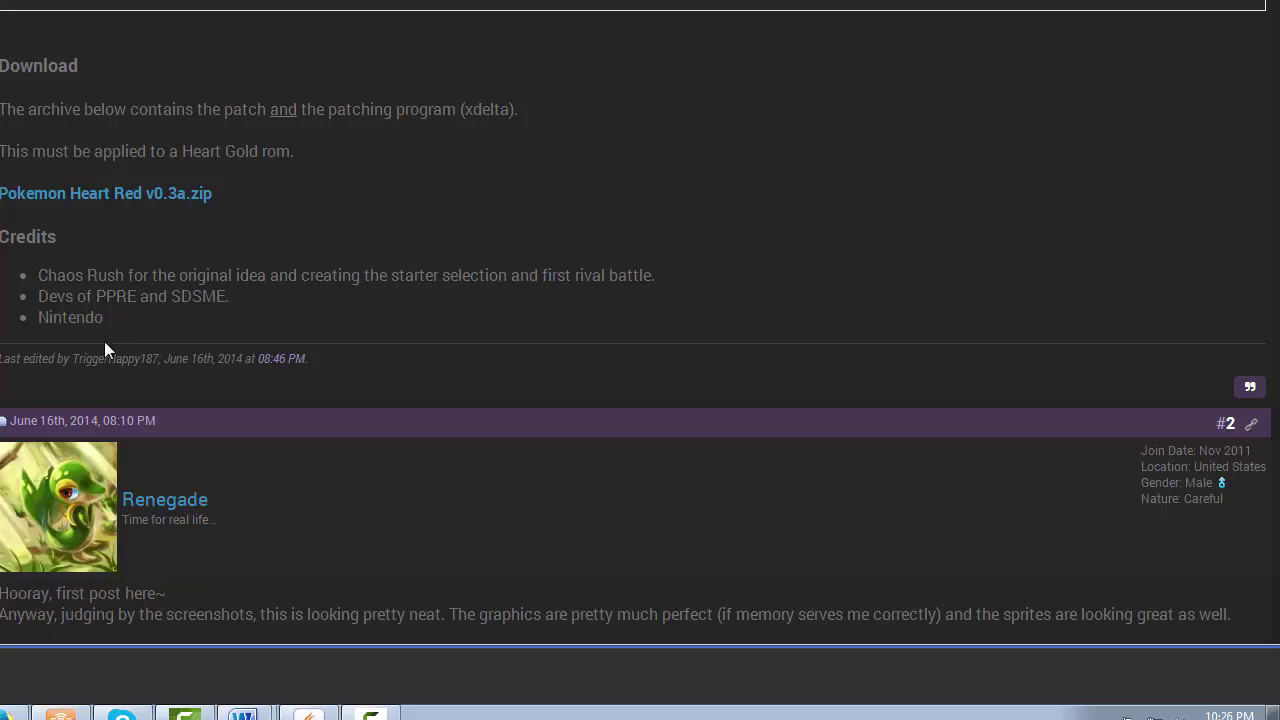
{"action": "scroll", "coordinate": [539, 418], "scroll_direction": "up", "scroll_amount": 4}
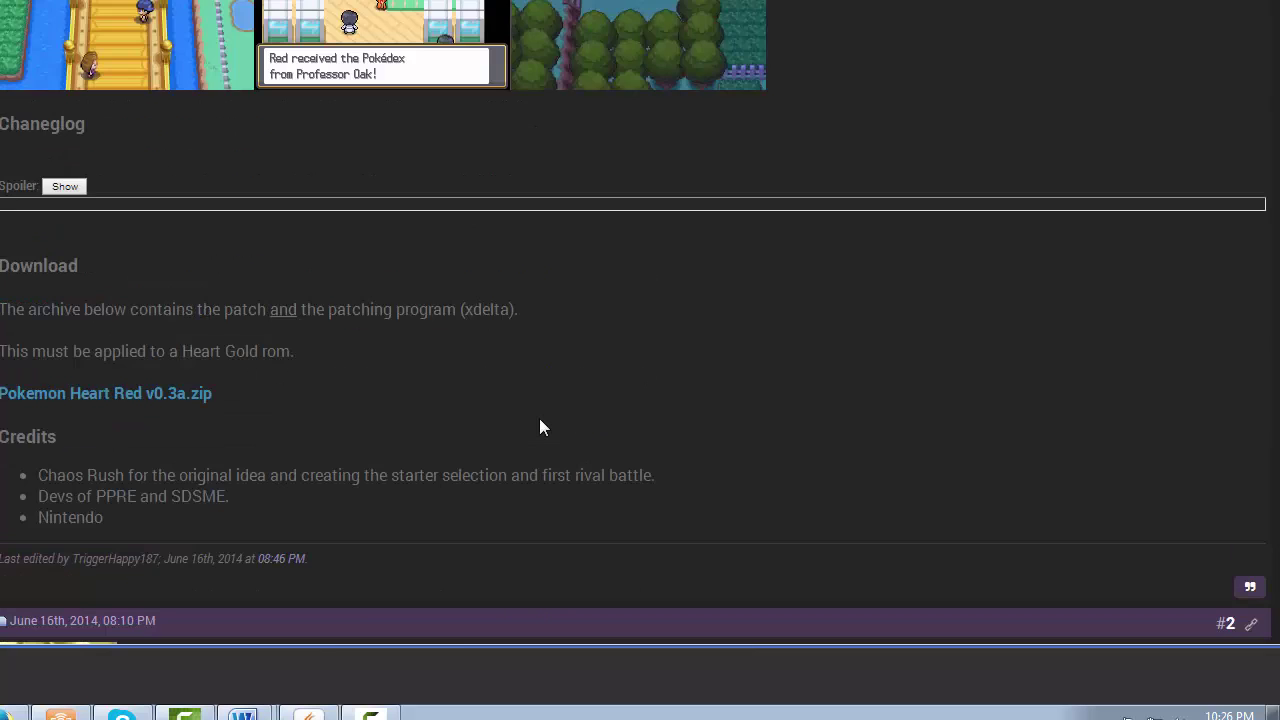
{"action": "scroll", "coordinate": [540, 320], "scroll_direction": "up", "scroll_amount": 8}
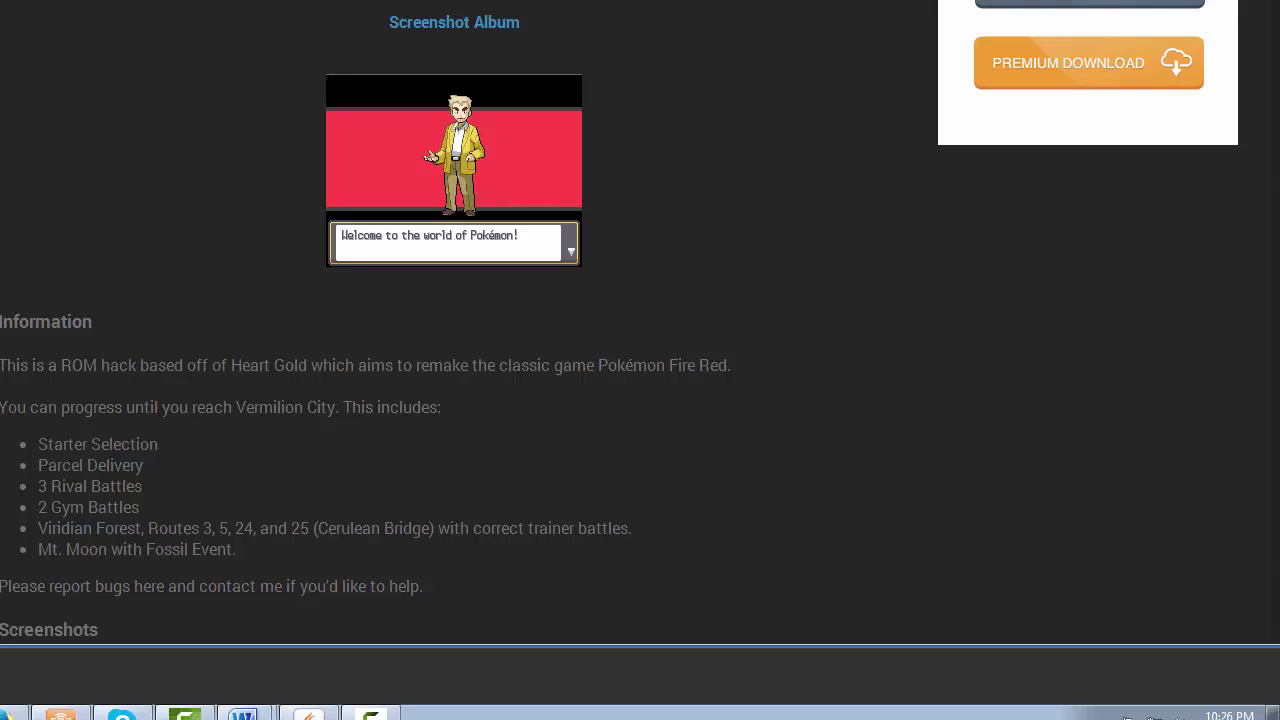
Step: Return to the thread list and open the Pokemon Adventure - Blue Chapter thread
{"action": "key", "text": "alt+Left"}
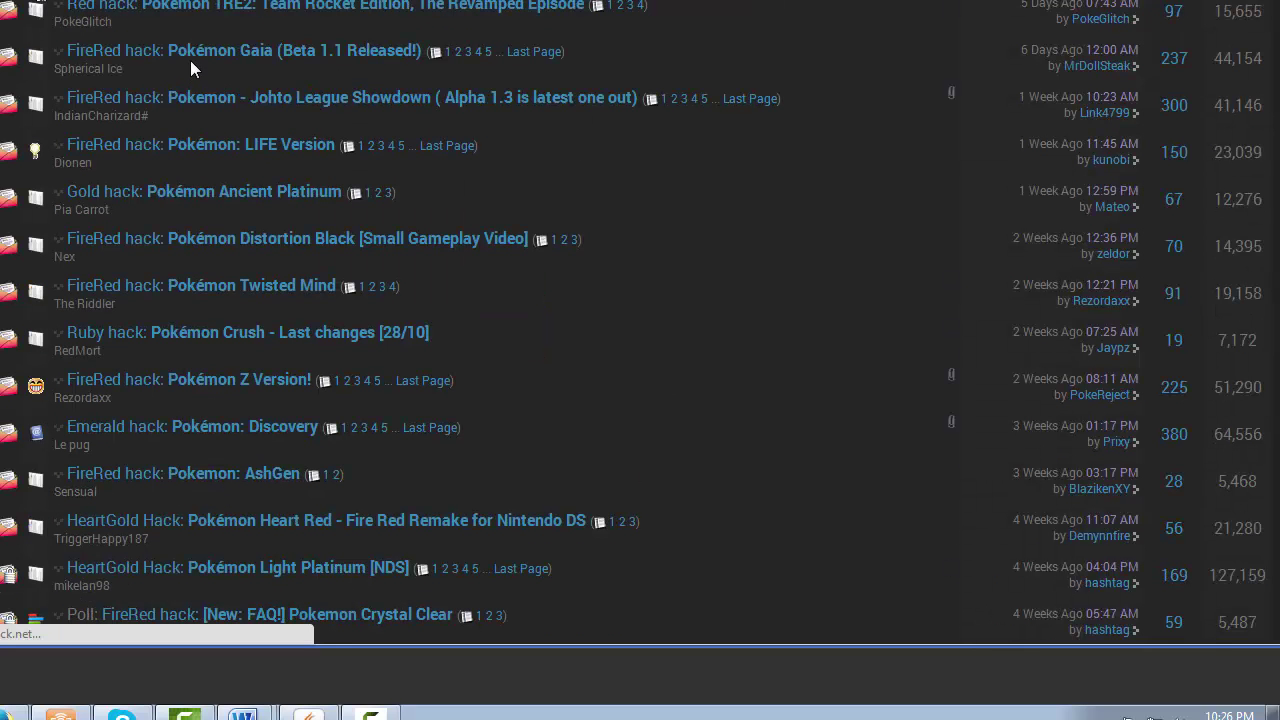
{"action": "scroll", "coordinate": [155, 96], "scroll_direction": "down", "scroll_amount": 3}
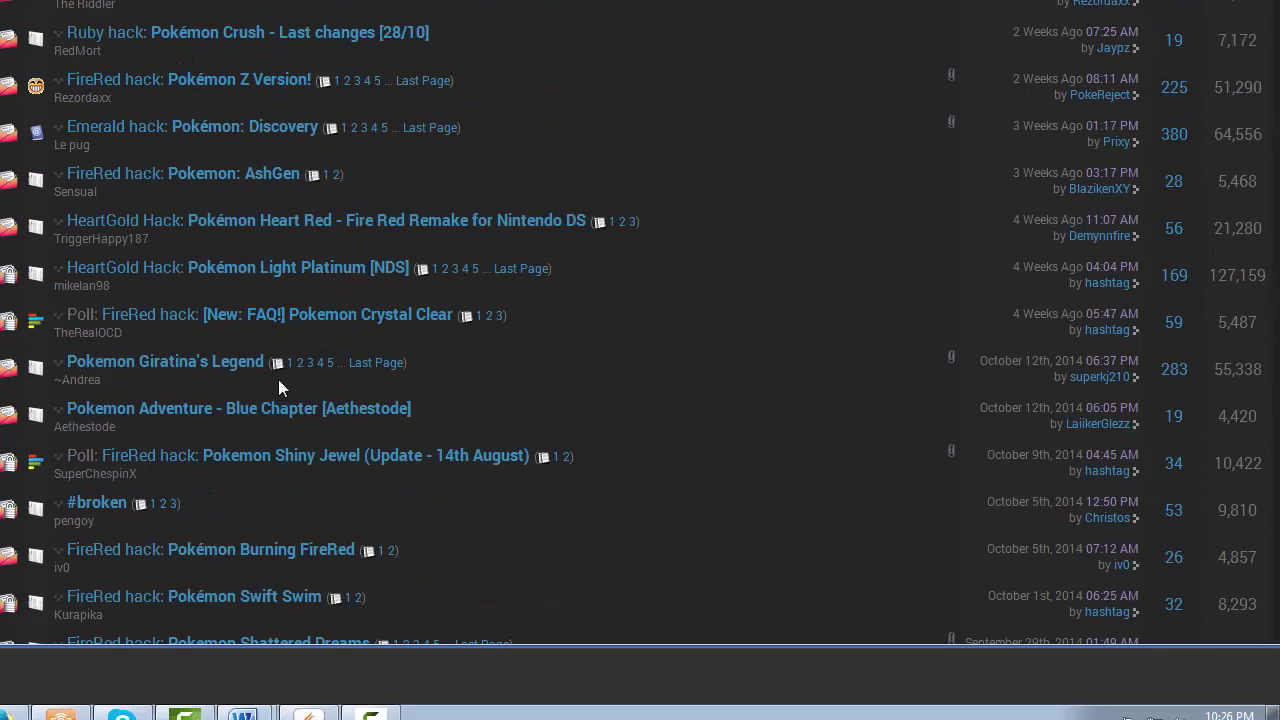
{"action": "left_click", "coordinate": [274, 407]}
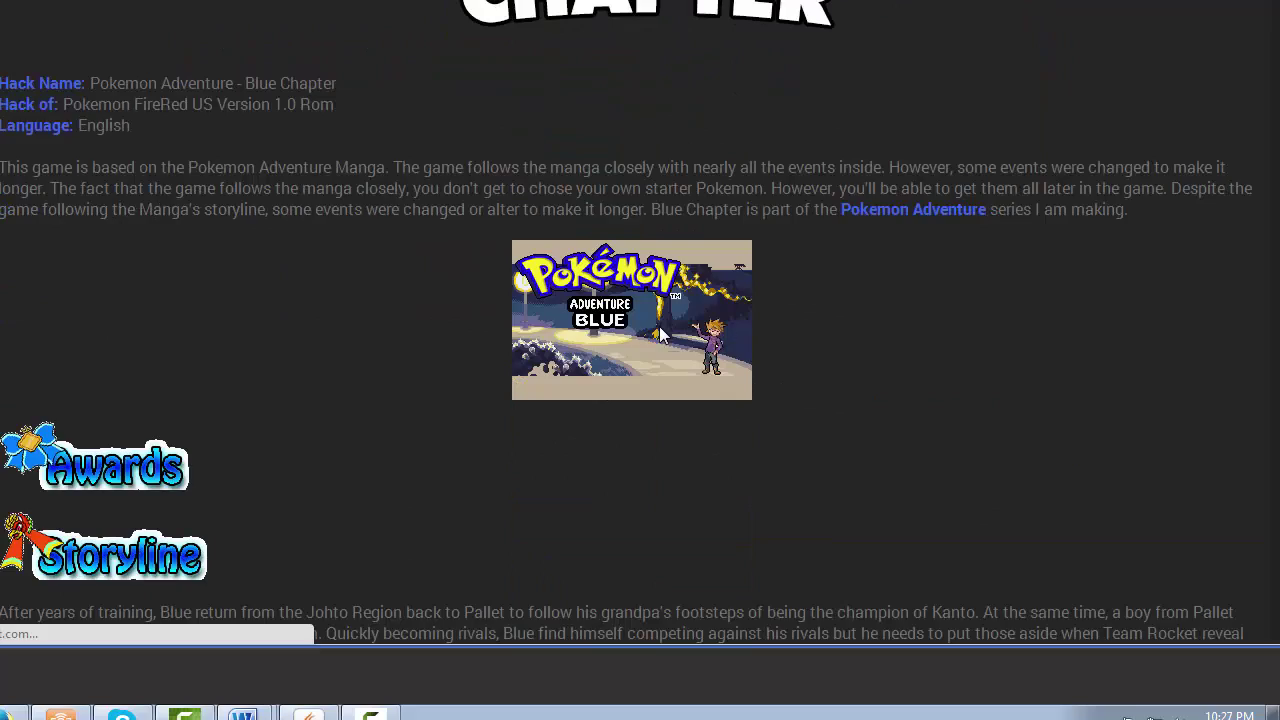
{"action": "scroll", "coordinate": [660, 335], "scroll_direction": "down", "scroll_amount": 10}
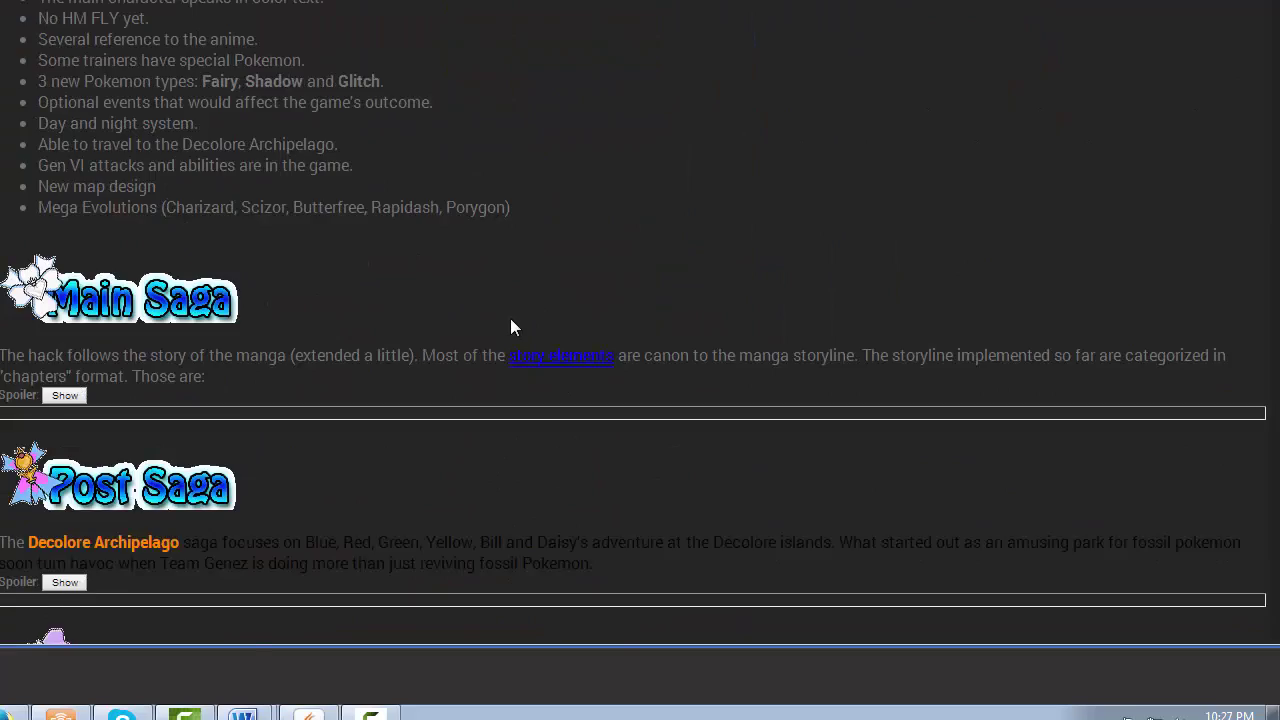
{"action": "scroll", "coordinate": [286, 326], "scroll_direction": "down", "scroll_amount": 2}
{"action": "scroll", "coordinate": [137, 326], "scroll_direction": "down", "scroll_amount": 7}
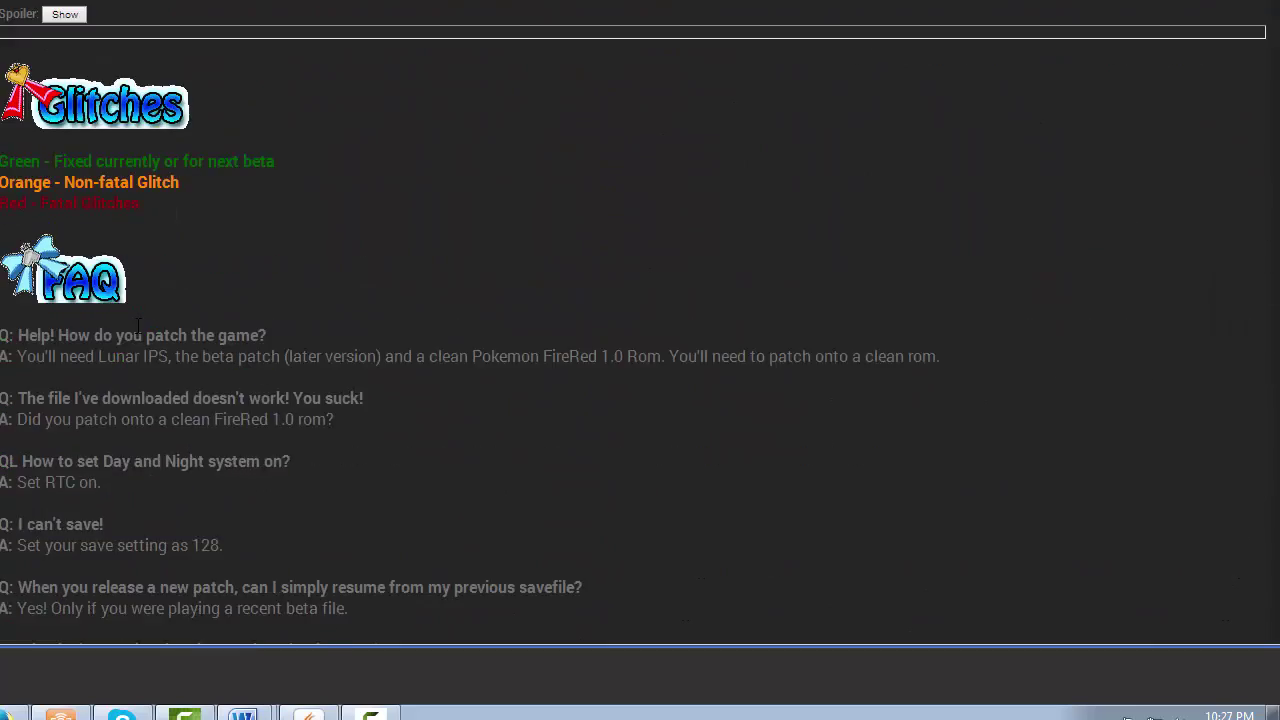
{"action": "scroll", "coordinate": [138, 327], "scroll_direction": "down", "scroll_amount": 10}
{"action": "scroll", "coordinate": [144, 324], "scroll_direction": "up", "scroll_amount": 4}
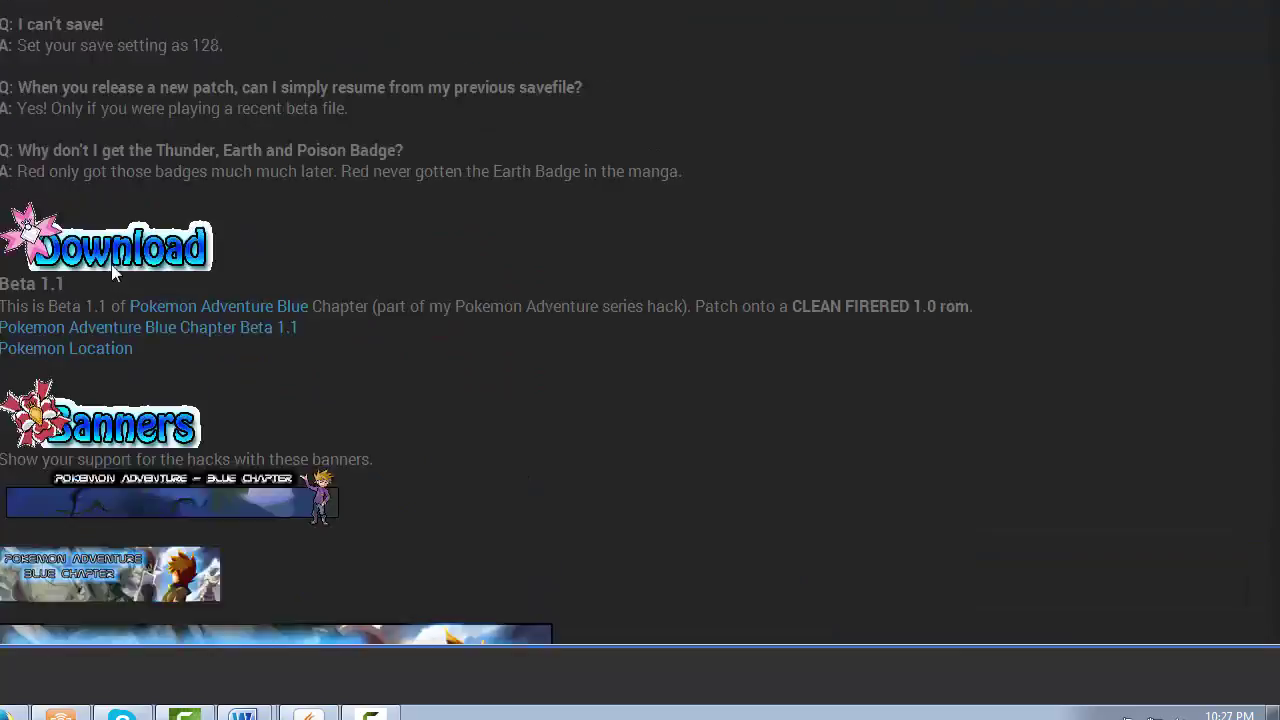
{"action": "scroll", "coordinate": [112, 268], "scroll_direction": "up", "scroll_amount": 7}
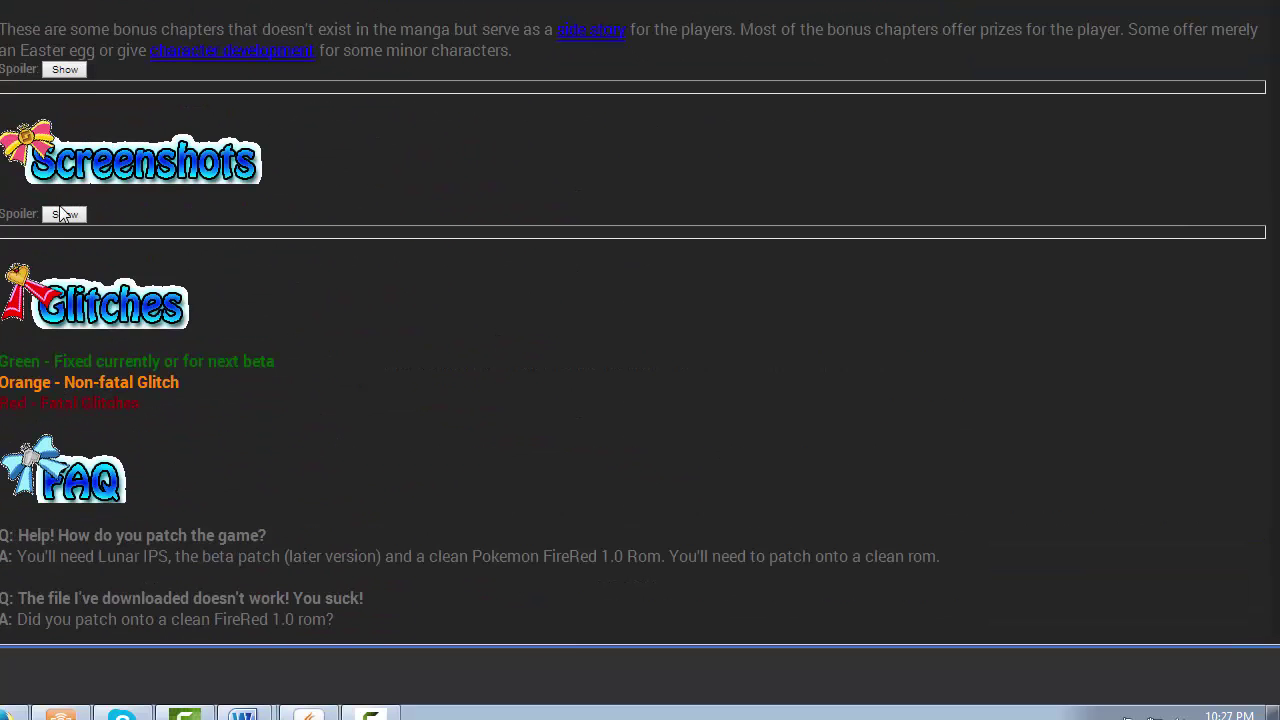
Step: Expand the thread's Screenshots, Main Saga and Prologue spoilers
{"action": "left_click", "coordinate": [62, 214]}
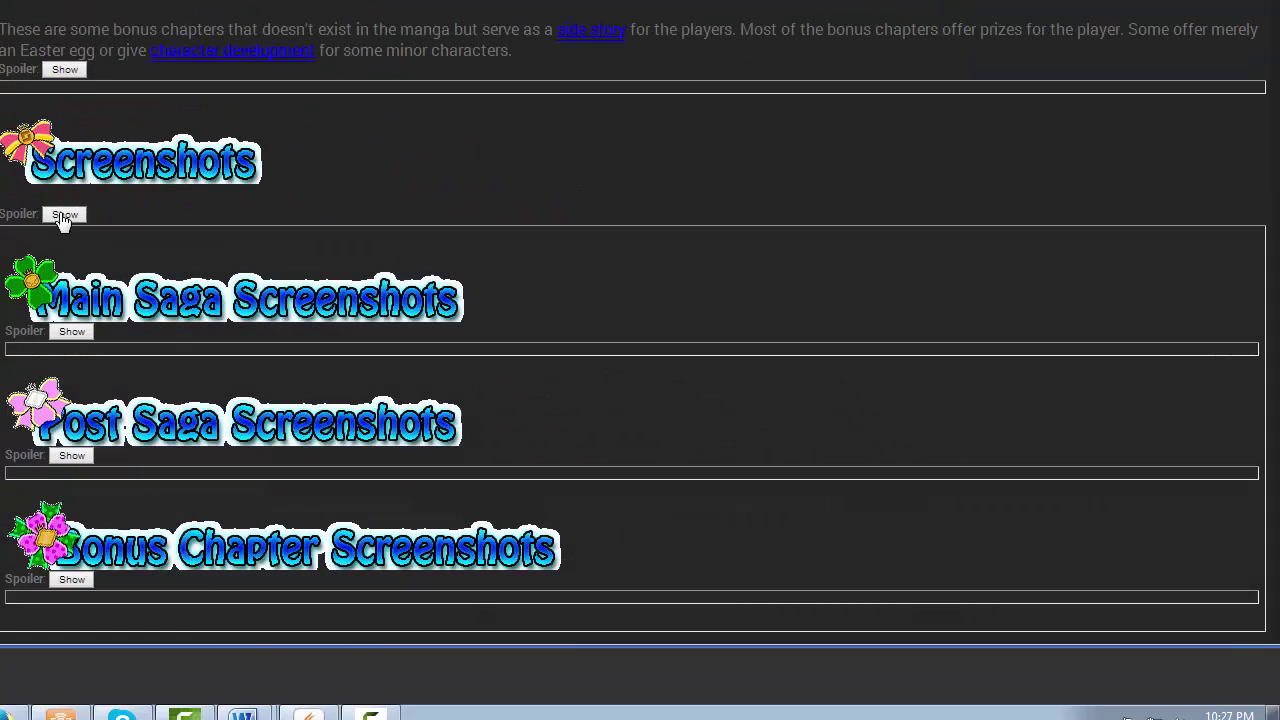
{"action": "left_click", "coordinate": [76, 336]}
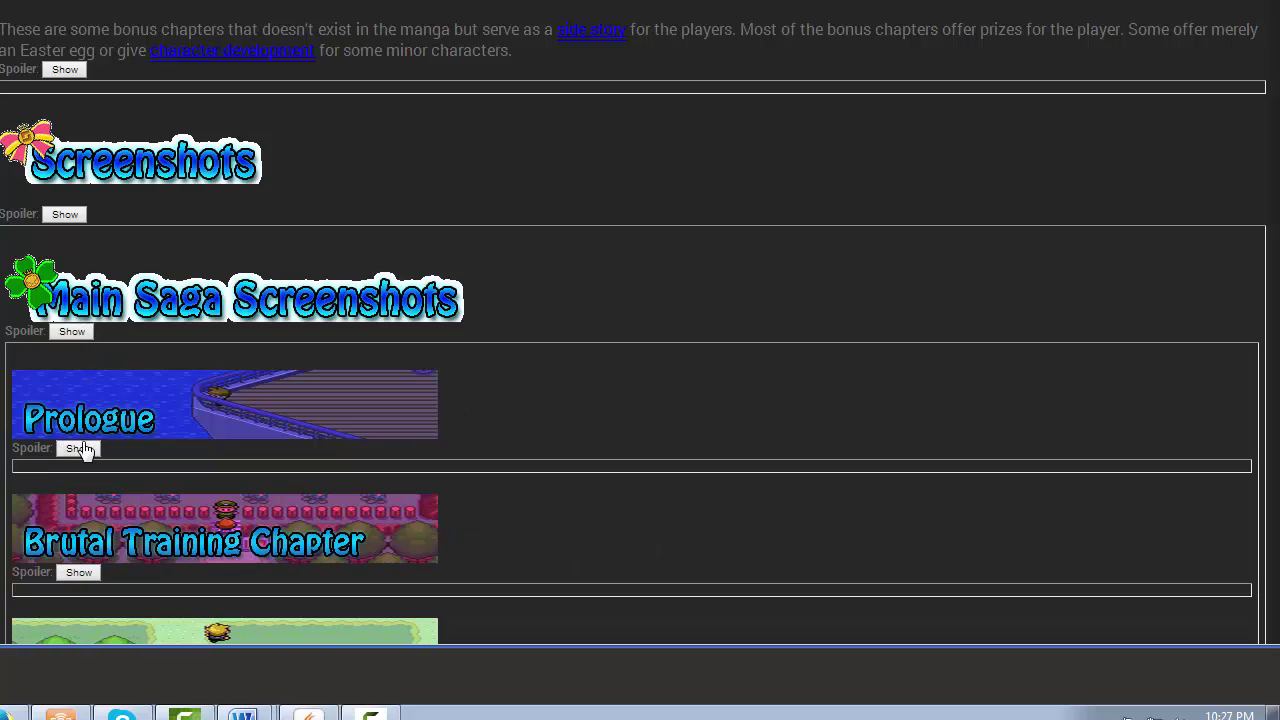
{"action": "left_click", "coordinate": [79, 448]}
{"action": "scroll", "coordinate": [110, 350], "scroll_direction": "down", "scroll_amount": 2}
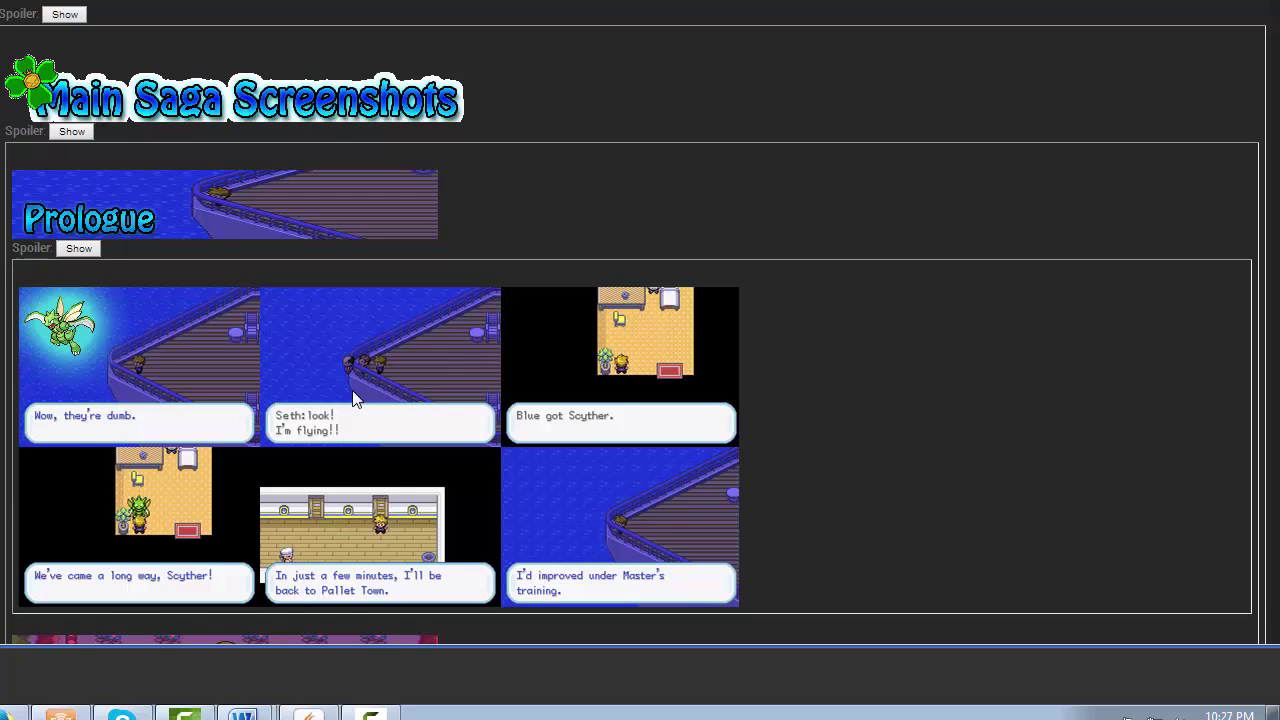
{"action": "scroll", "coordinate": [323, 400], "scroll_direction": "down", "scroll_amount": 1}
{"action": "scroll", "coordinate": [578, 406], "scroll_direction": "down", "scroll_amount": 3}
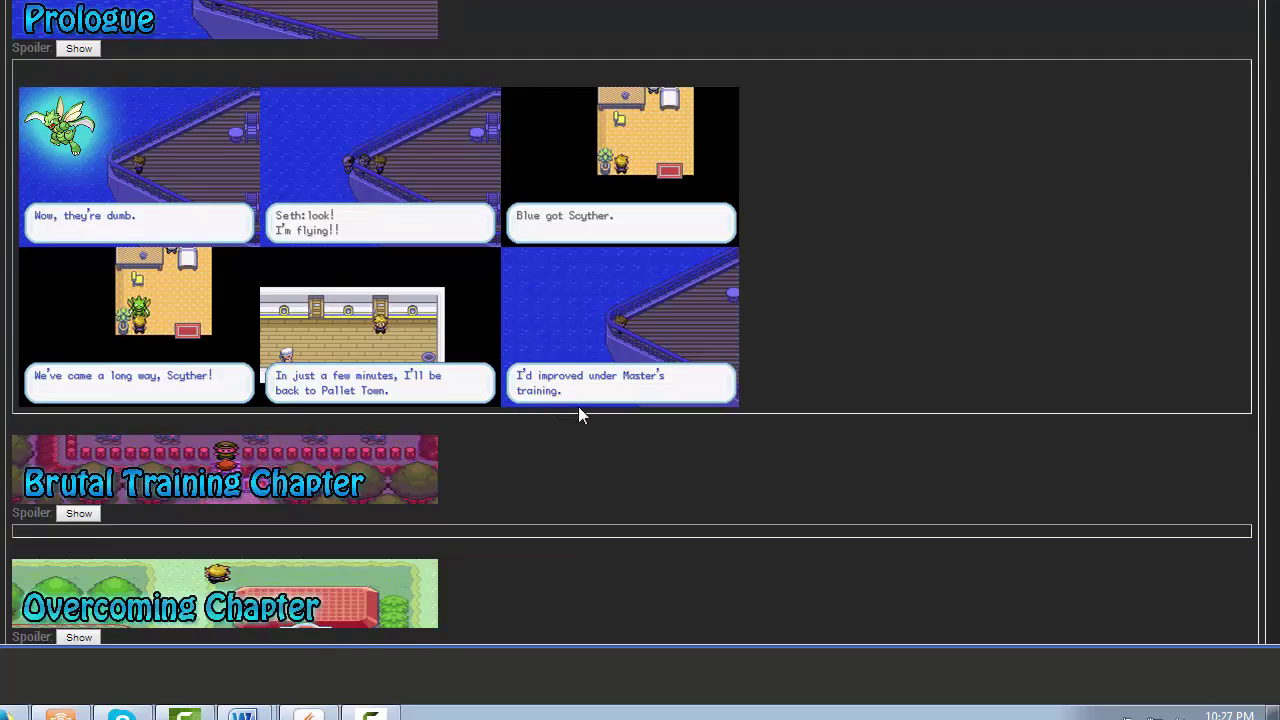
Step: Reveal the Brutal Training, Overcoming and Phantom Pokemon chapter screenshots and scroll toward the replies
{"action": "left_click", "coordinate": [84, 316]}
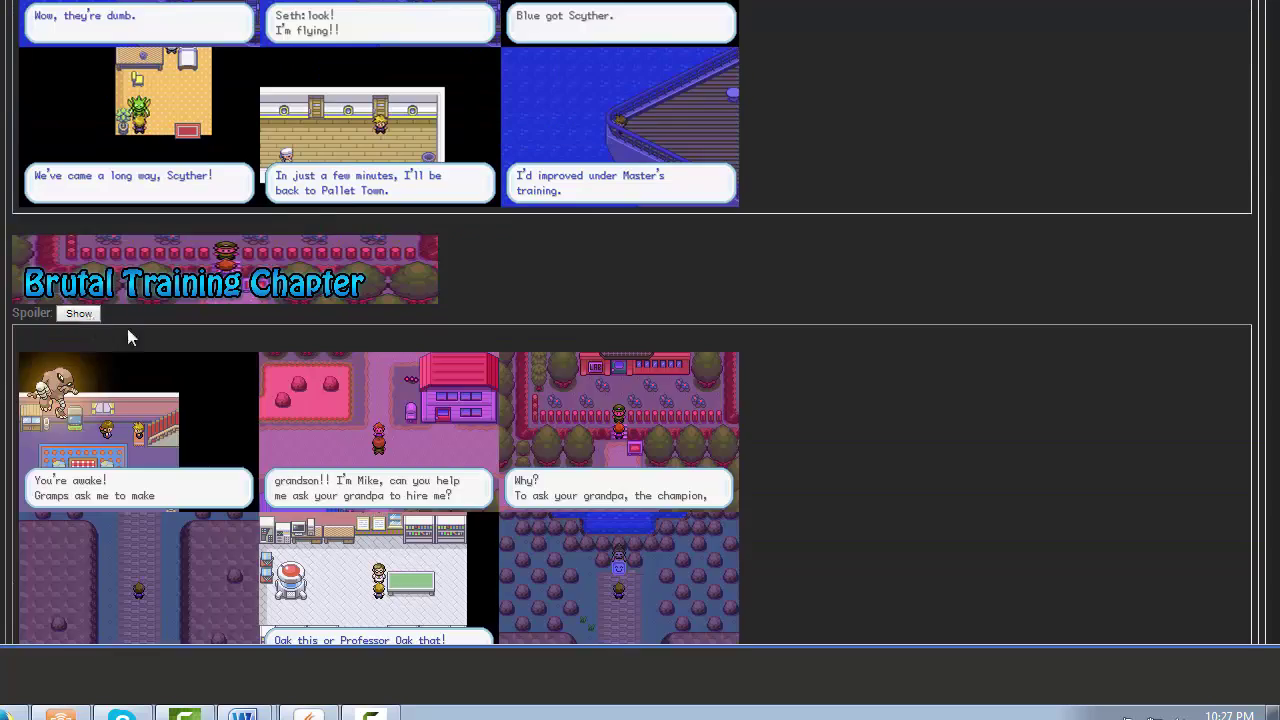
{"action": "scroll", "coordinate": [142, 335], "scroll_direction": "down", "scroll_amount": 2}
{"action": "scroll", "coordinate": [100, 360], "scroll_direction": "down", "scroll_amount": 2}
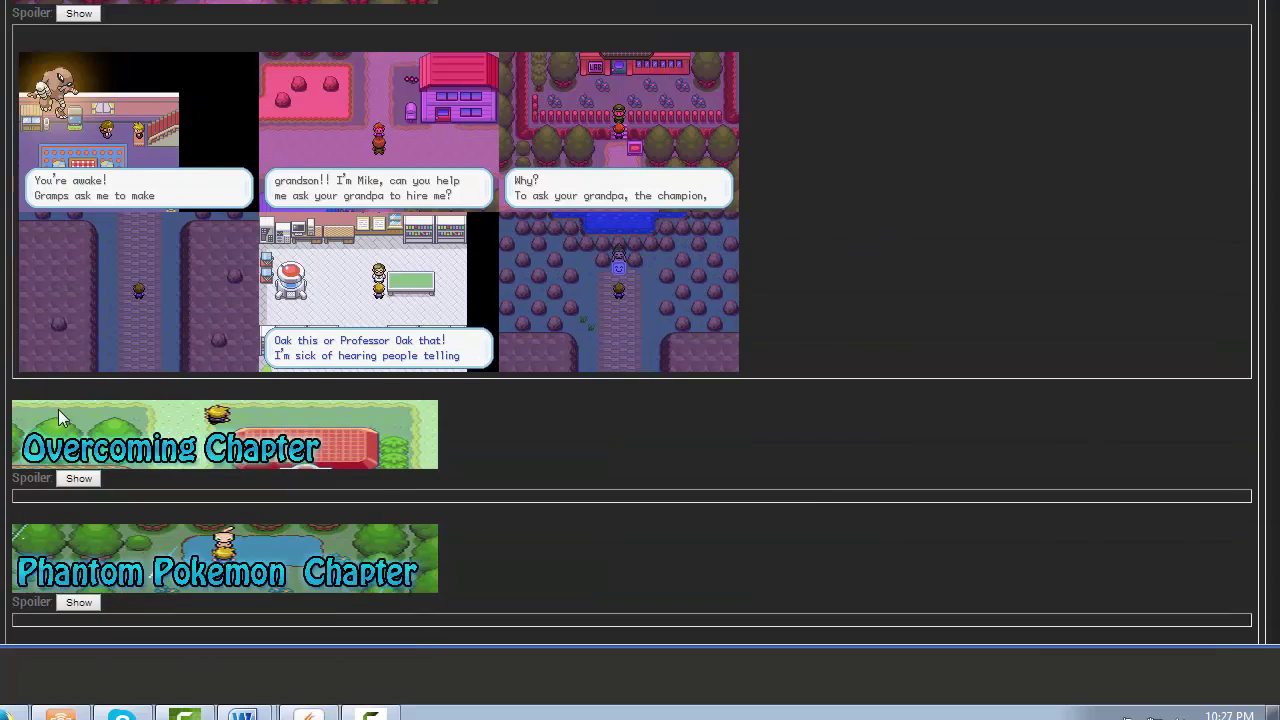
{"action": "left_click", "coordinate": [80, 380]}
{"action": "scroll", "coordinate": [88, 386], "scroll_direction": "down", "scroll_amount": 4}
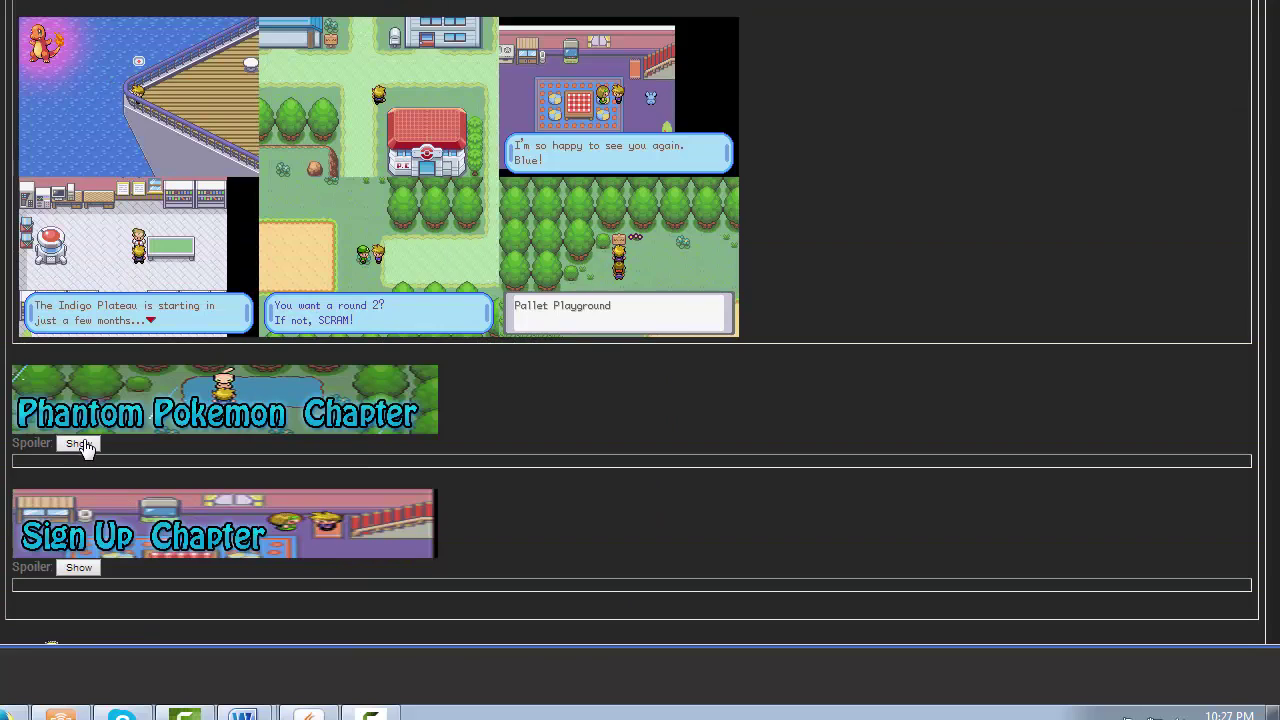
{"action": "left_click", "coordinate": [79, 443]}
{"action": "scroll", "coordinate": [112, 433], "scroll_direction": "down", "scroll_amount": 2}
{"action": "scroll", "coordinate": [151, 447], "scroll_direction": "down", "scroll_amount": 20}
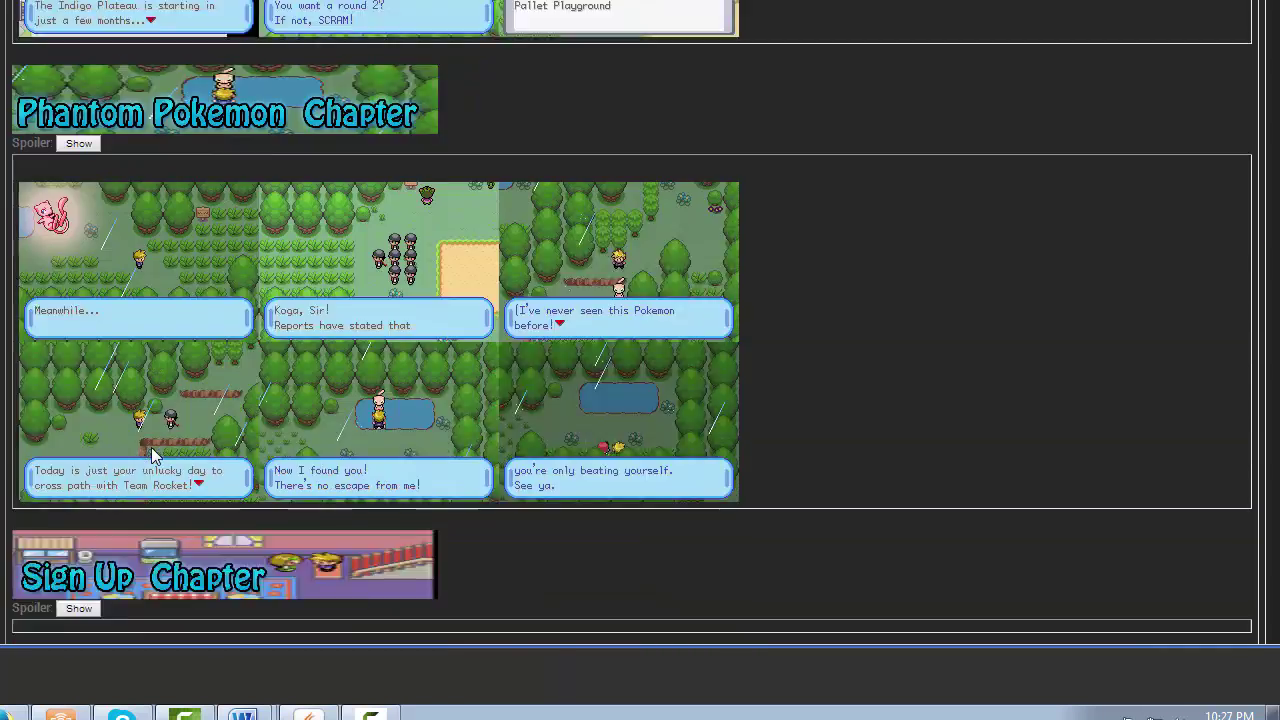
{"action": "scroll", "coordinate": [140, 445], "scroll_direction": "down", "scroll_amount": 5}
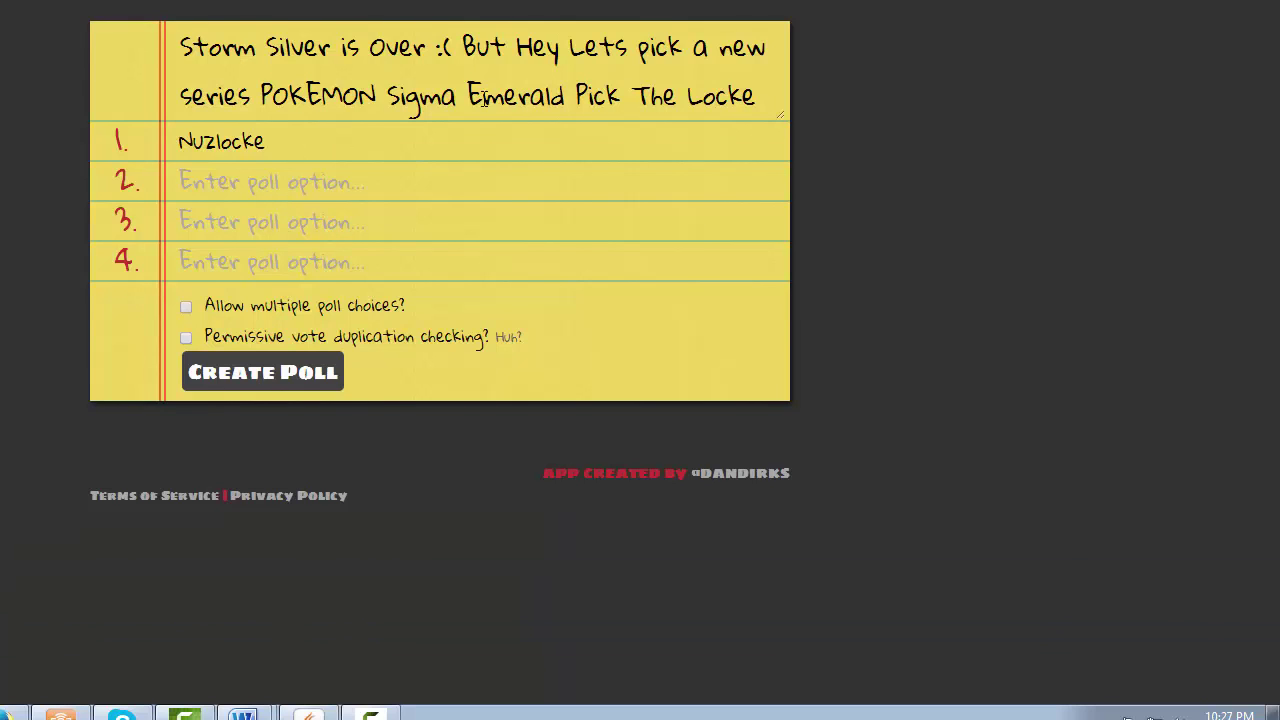
Step: Trim the poll question so it ends with 'pick a new series?'
{"action": "left_click_drag", "start_coordinate": [743, 90], "coordinate": [268, 95]}
{"action": "key", "text": "BackSpace"}
{"action": "key", "text": "BackSpace"}
{"action": "type", "text": "?"}
Step: Prefix option 1 so it reads 'Pokemon Sigma Emerald Randomizer Nuzlocke'
{"action": "left_click", "coordinate": [163, 154]}
{"action": "left_click", "coordinate": [181, 140]}
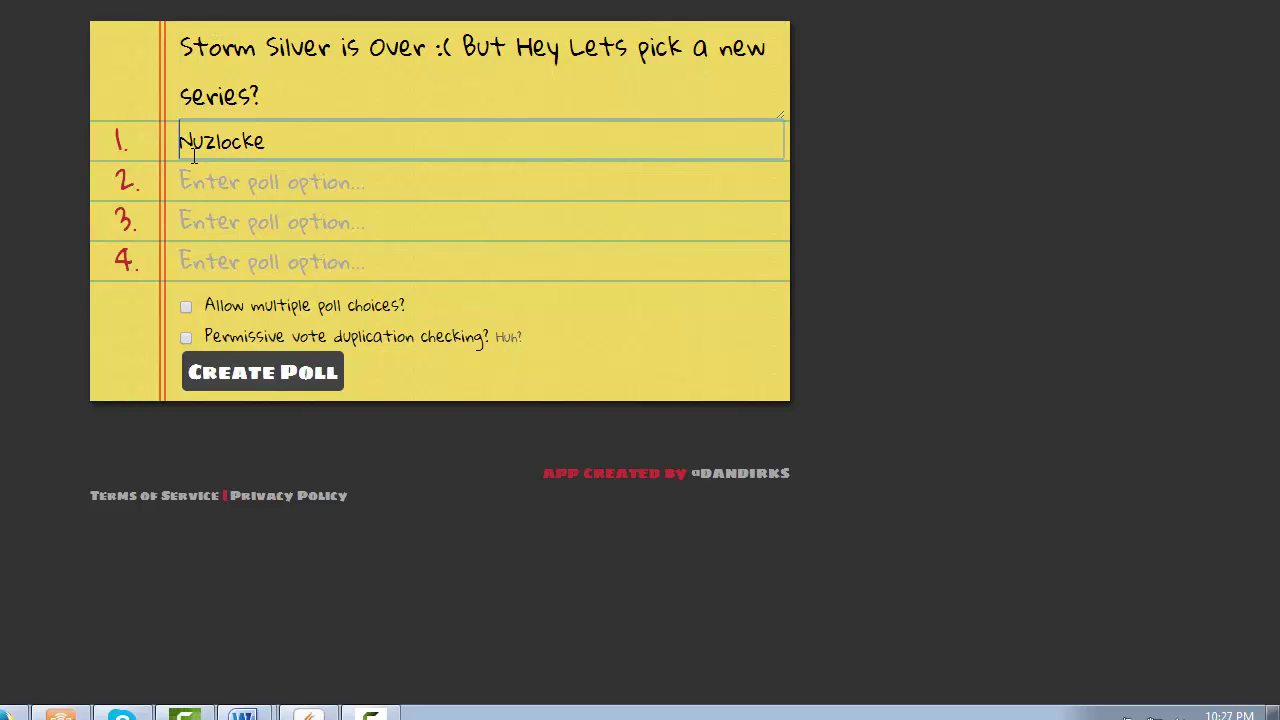
{"action": "type", "text": "Pokemon "}
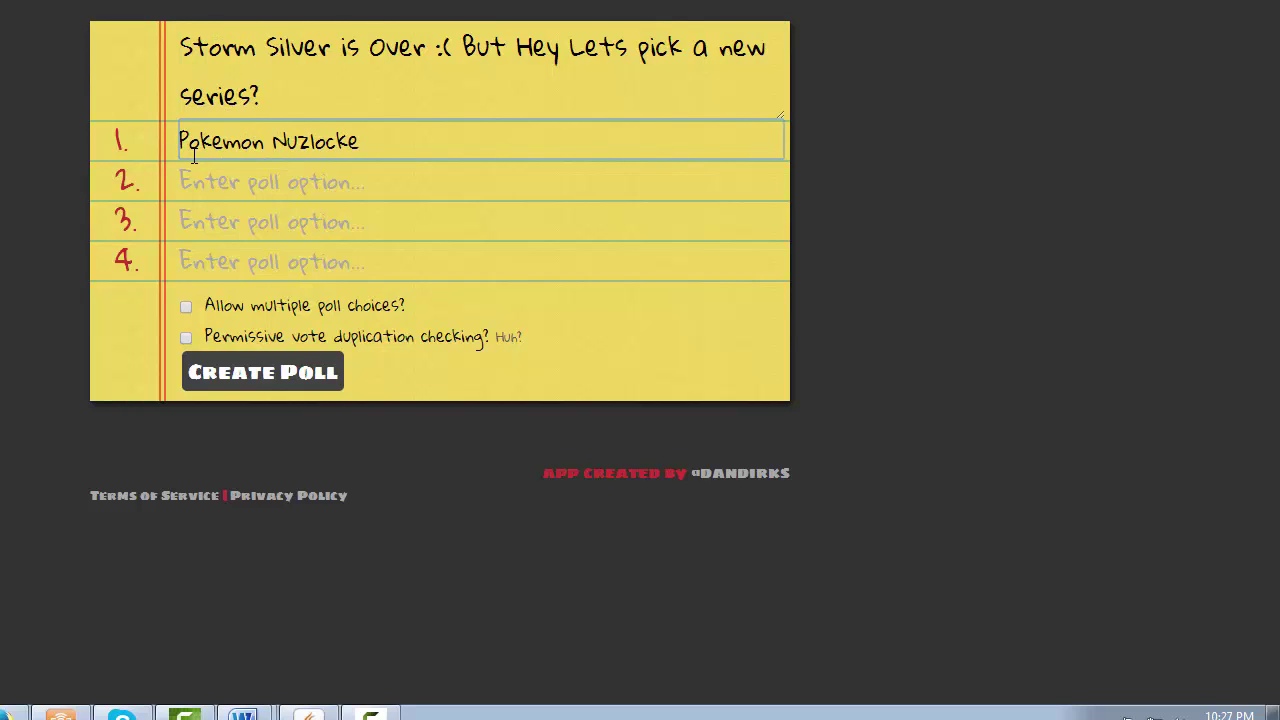
{"action": "type", "text": "Sigma "}
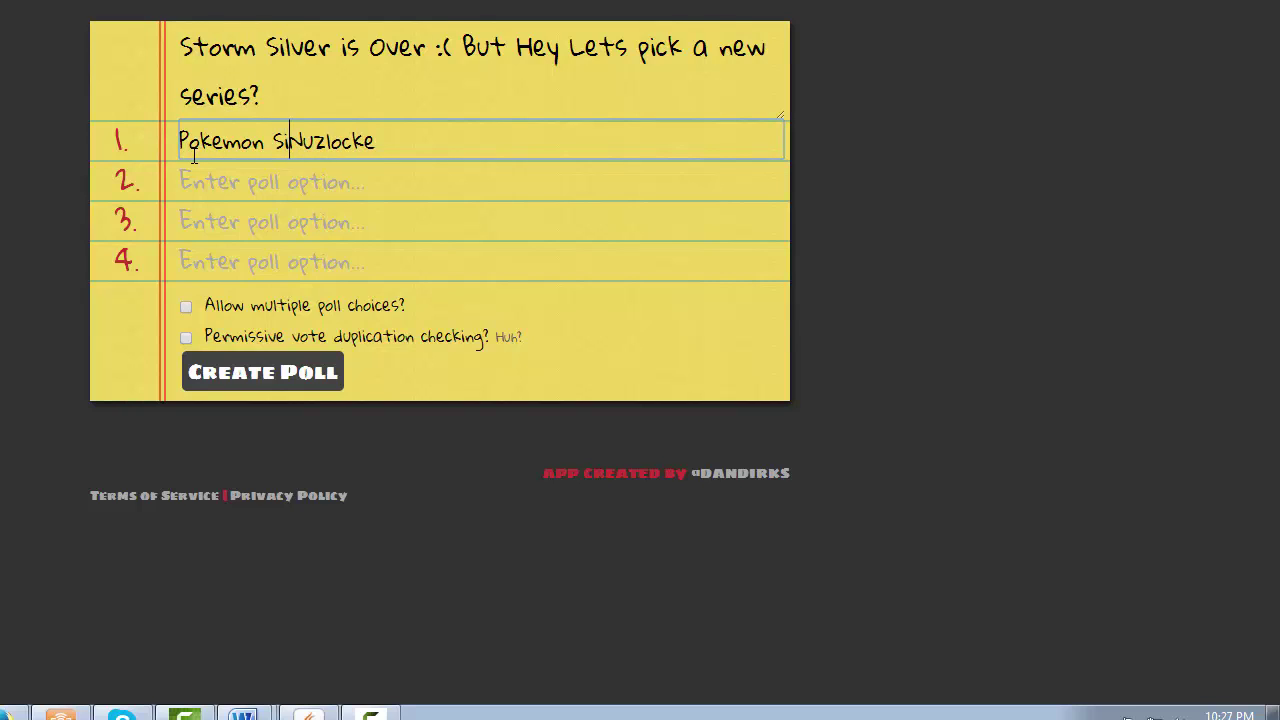
{"action": "type", "text": "Emerals"}
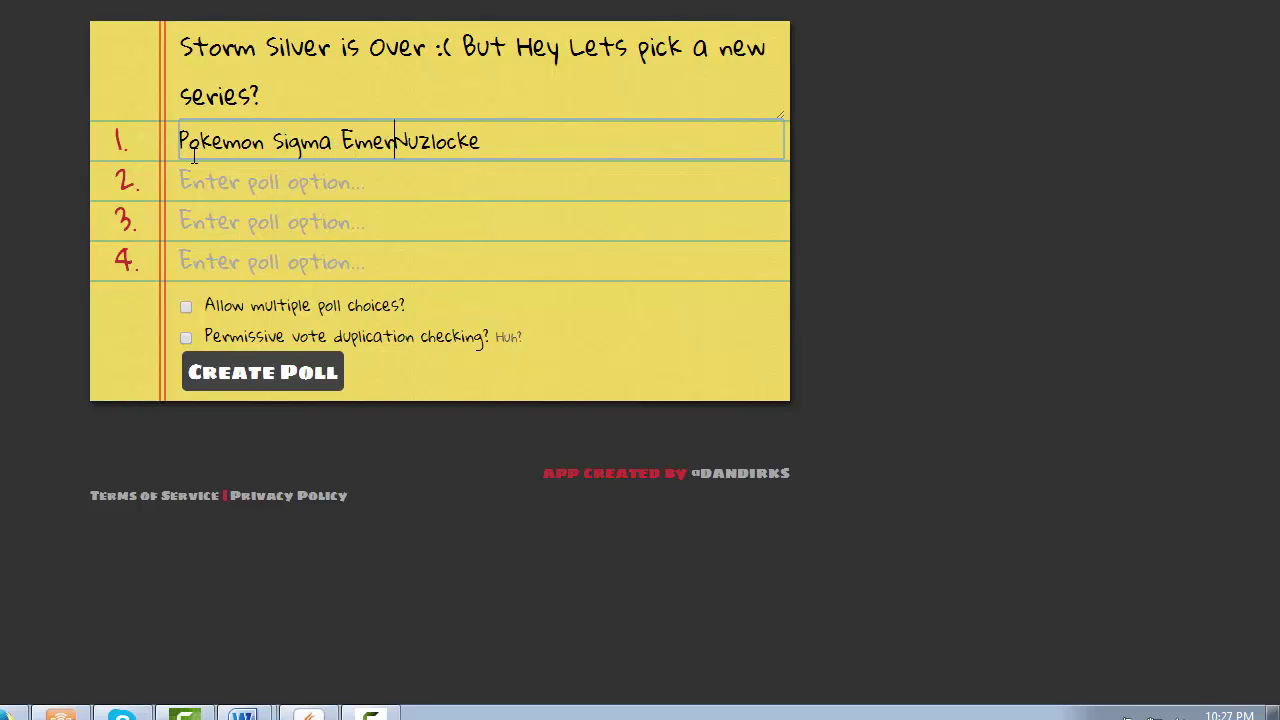
{"action": "key", "text": "BackSpace"}
{"action": "type", "text": "d "}
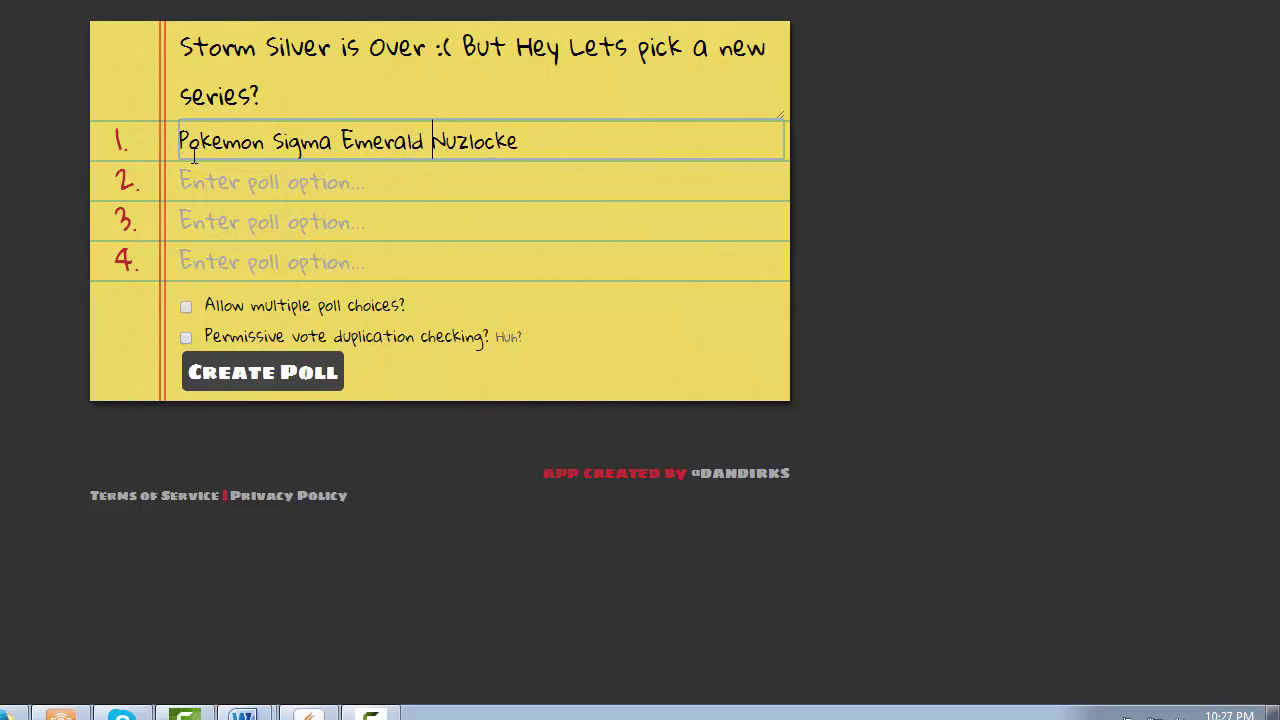
{"action": "type", "text": "Randomizer"}
Step: Fill options 2–4 with 'Pokemon Flora Sky Nuzlocke', 'Pokemon Blue: Chapter Nuzlocke' and 'Pokemon Dark Rising'
{"action": "left_click", "coordinate": [209, 187]}
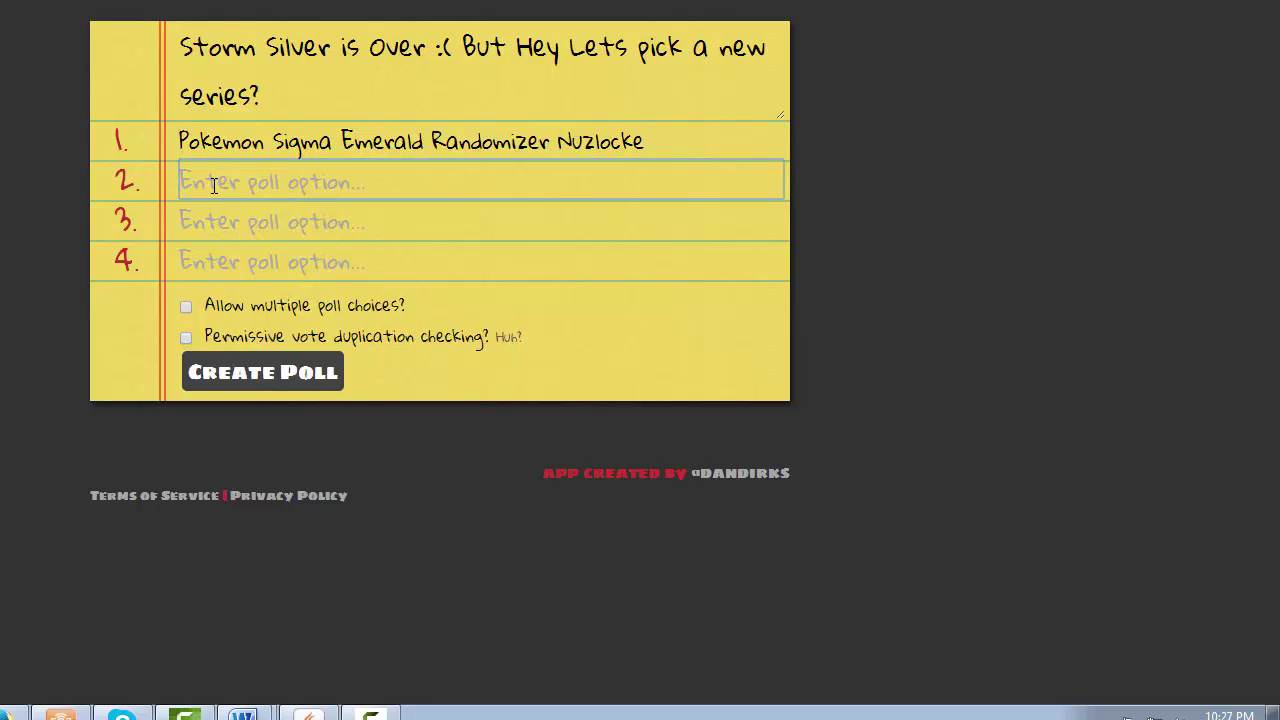
{"action": "type", "text": "Pokemon Flora Sky Nuzlocke"}
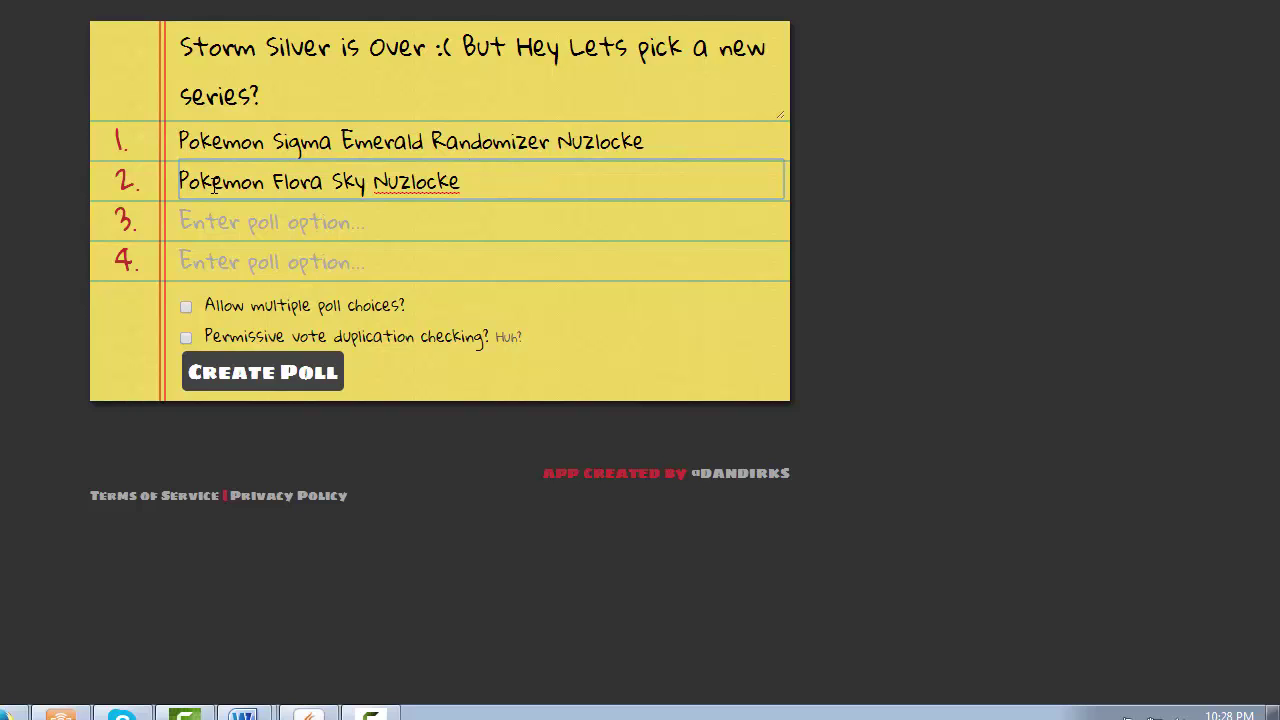
{"action": "left_click", "coordinate": [313, 217]}
{"action": "type", "text": "Pokemon"}
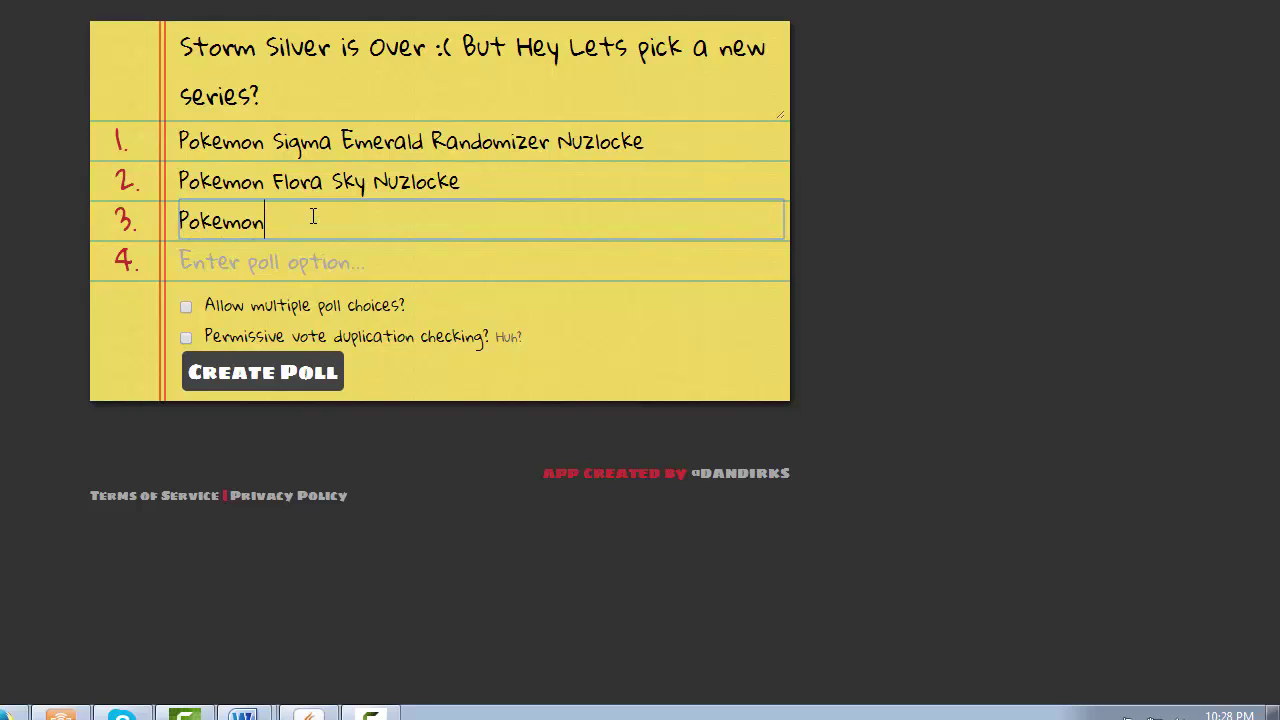
{"action": "type", "text": " Blue: Chapt"}
{"action": "type", "text": "er "}
{"action": "type", "text": "Nuzl"}
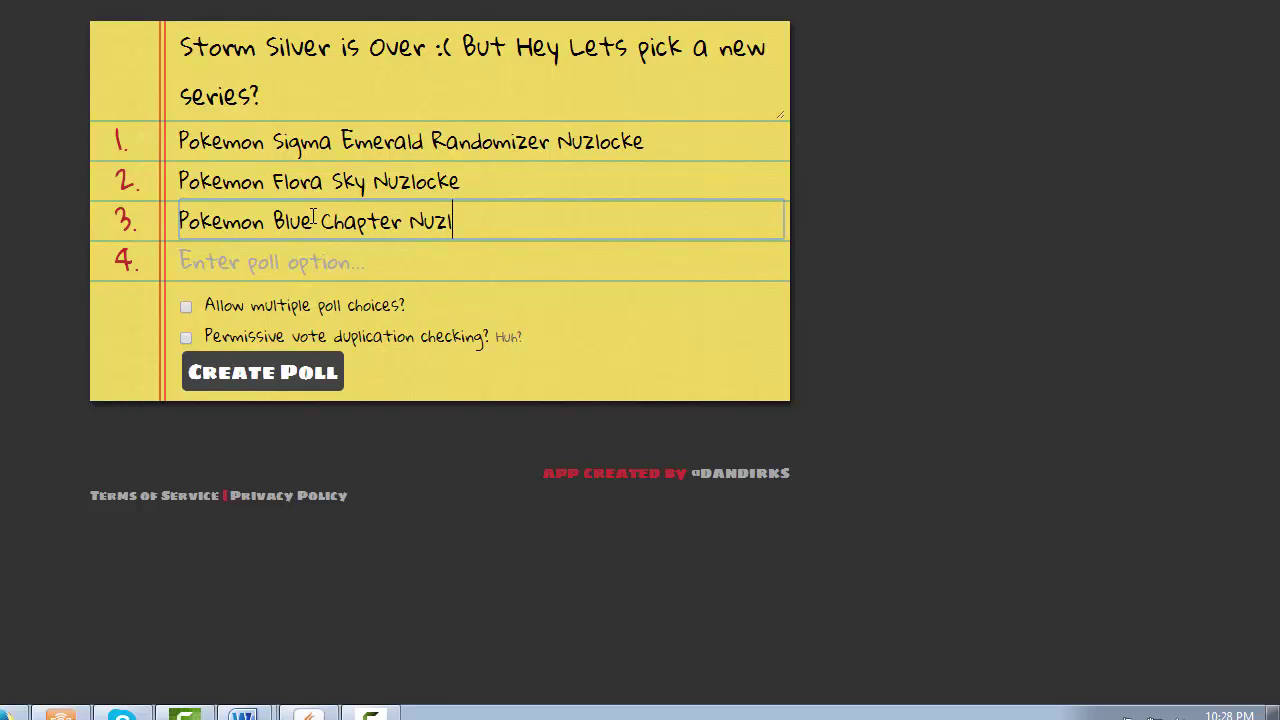
{"action": "type", "text": "ocke"}
{"action": "key", "text": "Tab"}
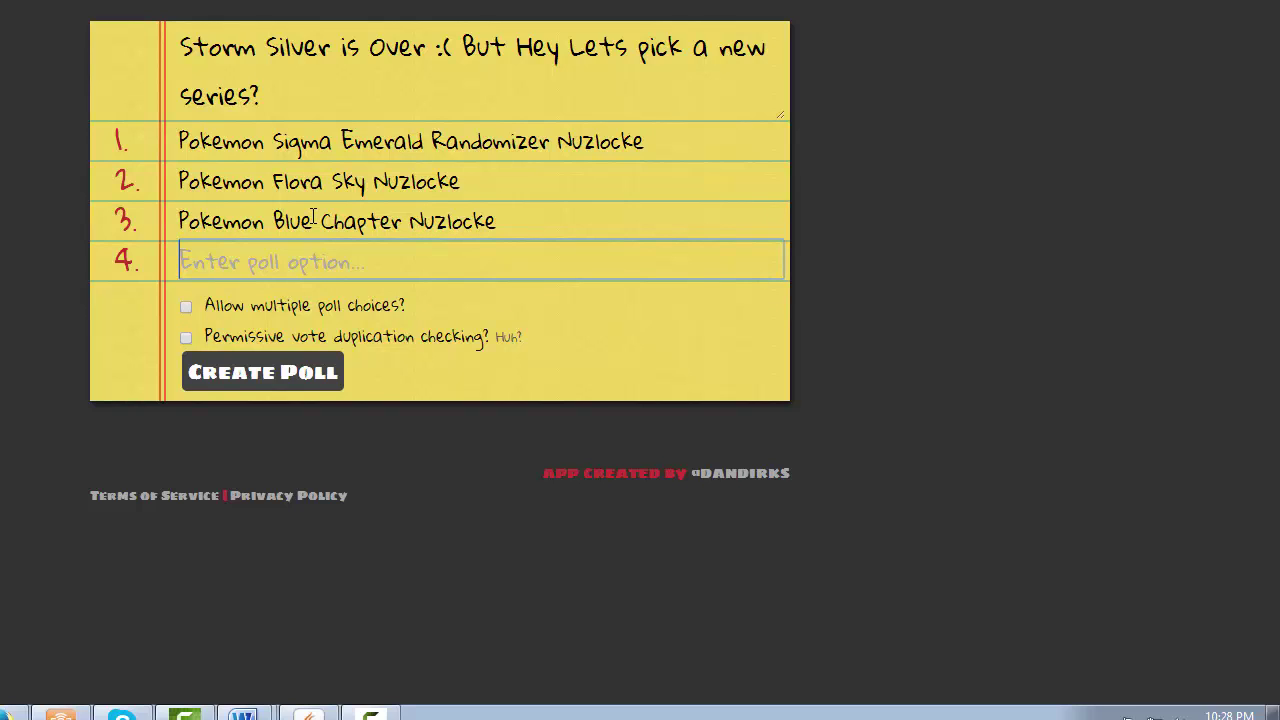
{"action": "type", "text": "Pok"}
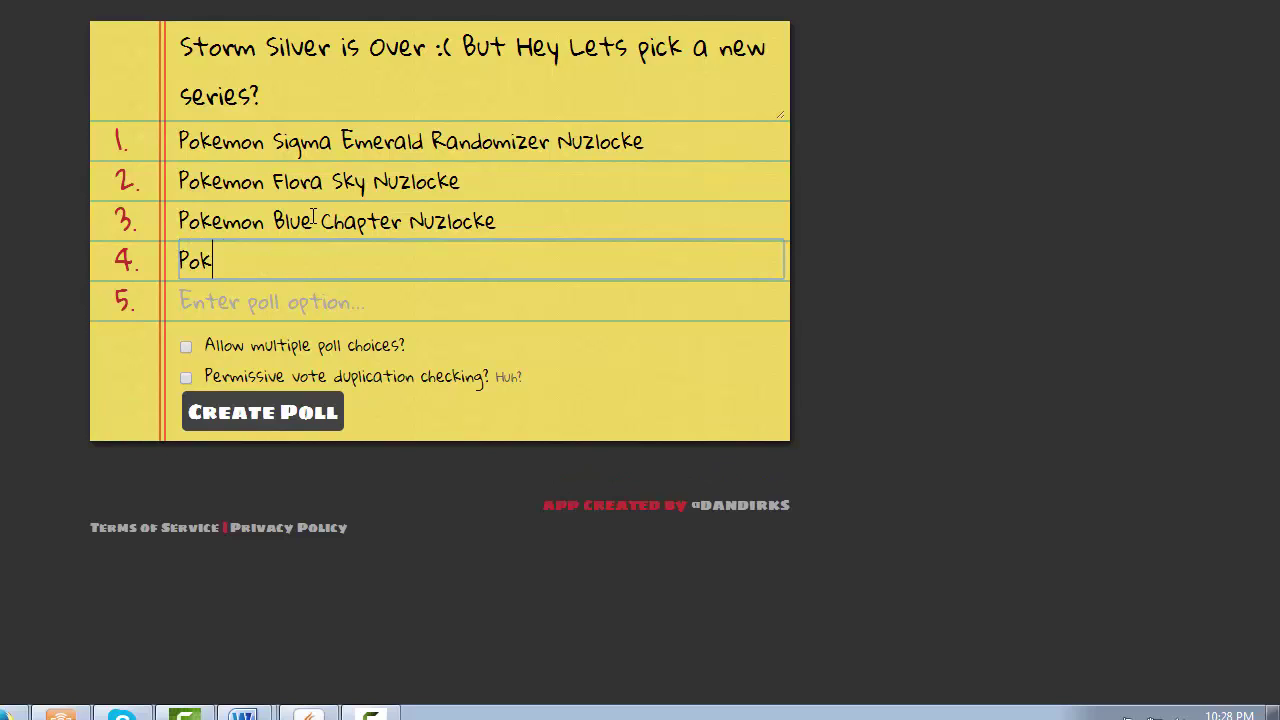
{"action": "type", "text": "emon Dark "}
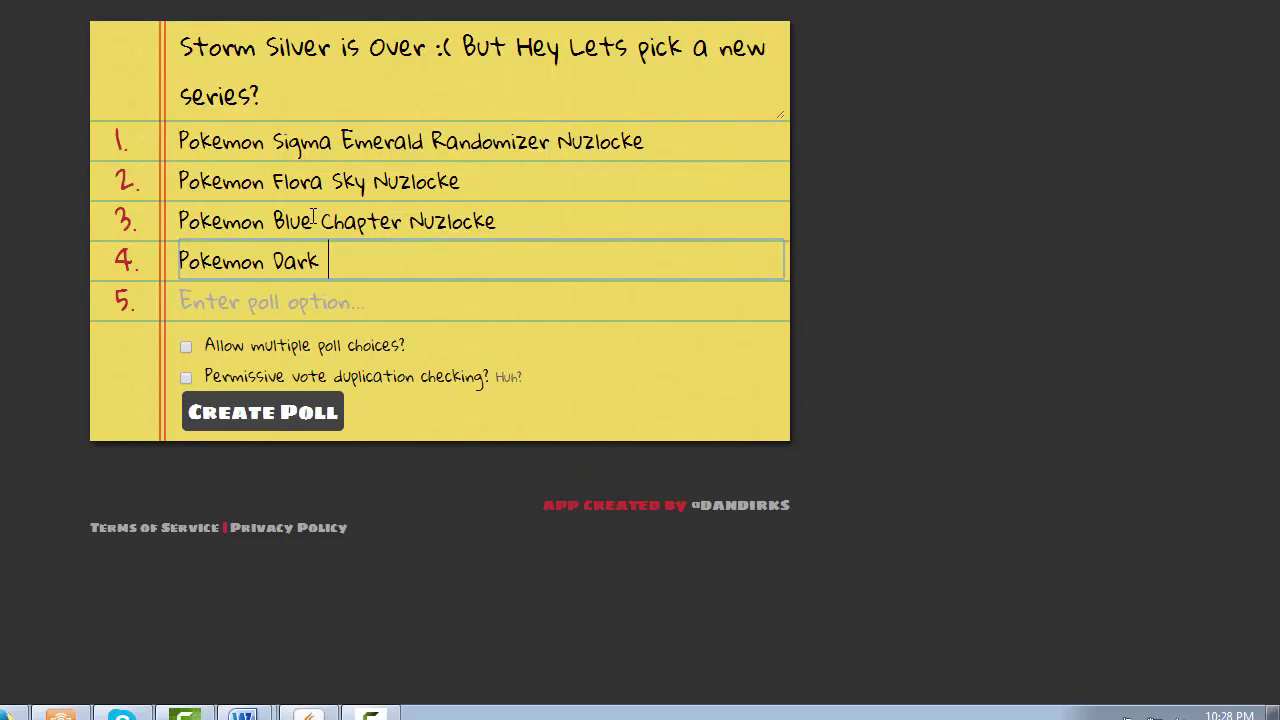
{"action": "type", "text": "Rising"}
{"action": "left_click", "coordinate": [185, 346]}
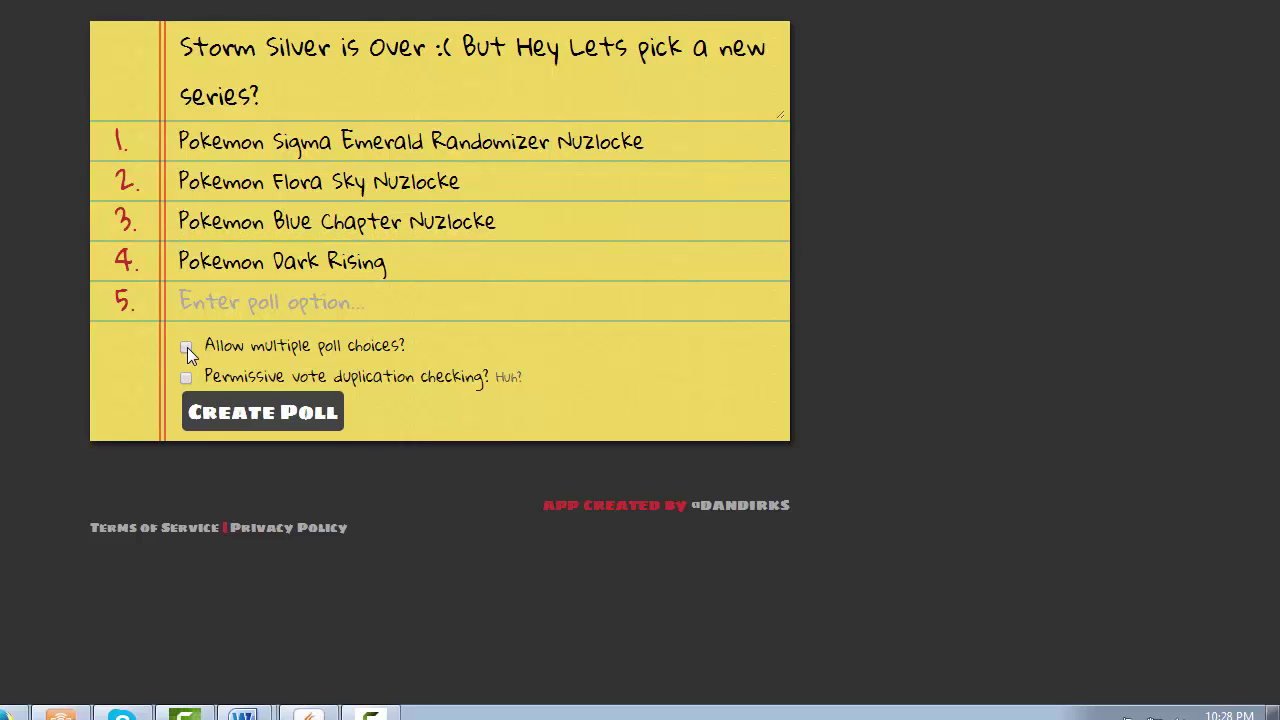
{"action": "left_click", "coordinate": [307, 302]}
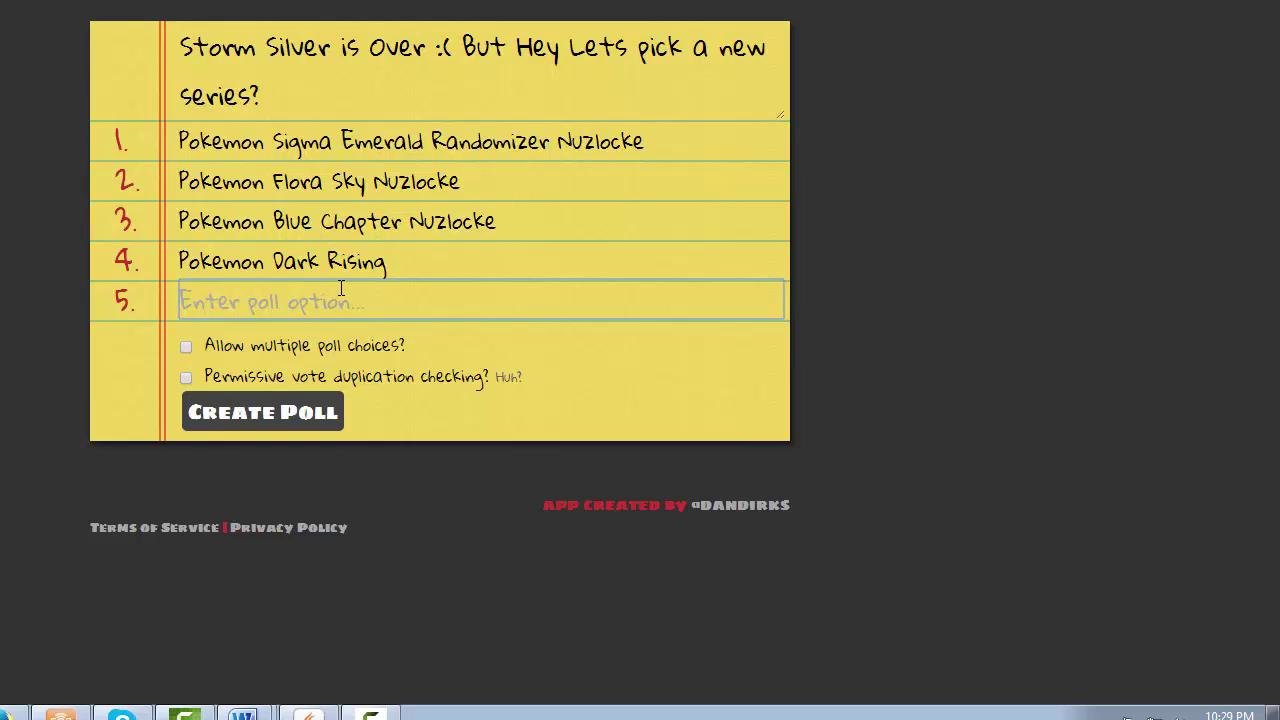
Step: Enter 'Pokemon Expert Emerald Nuzlocke' as the fifth poll option
{"action": "key", "text": "shift"}
{"action": "type", "text": "Pokem"}
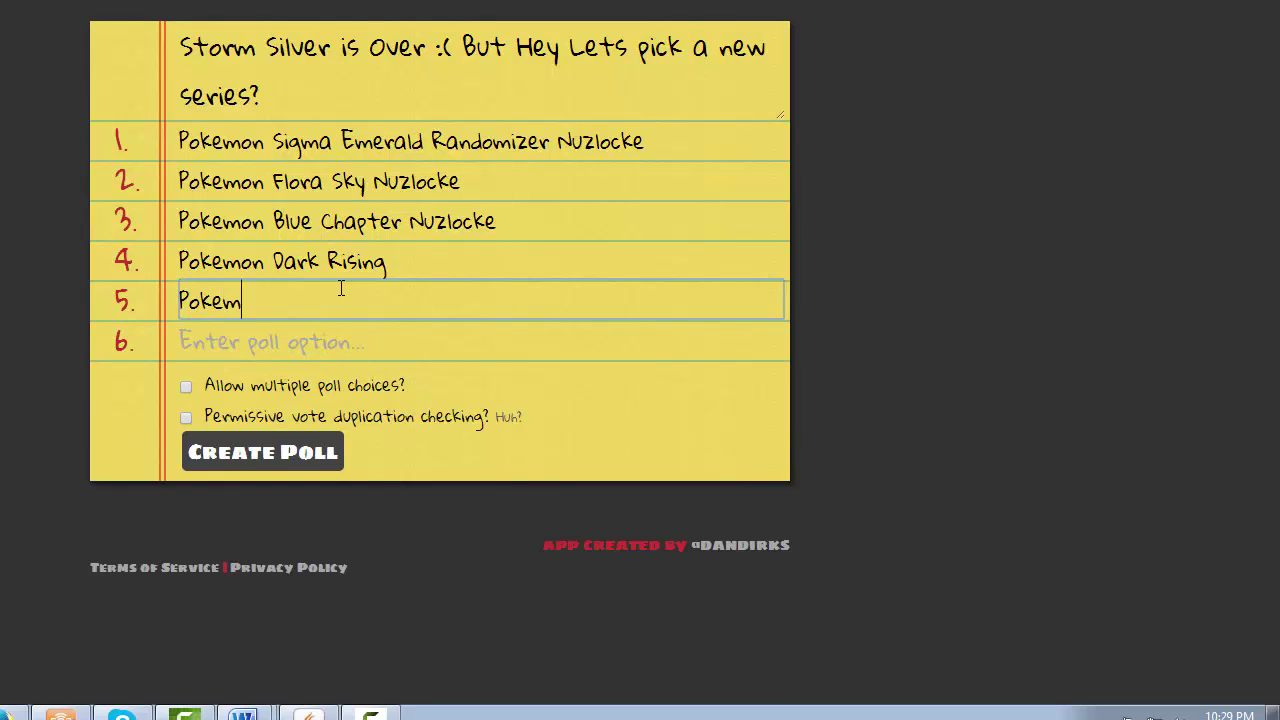
{"action": "type", "text": "on Expert E"}
{"action": "type", "text": "merald"}
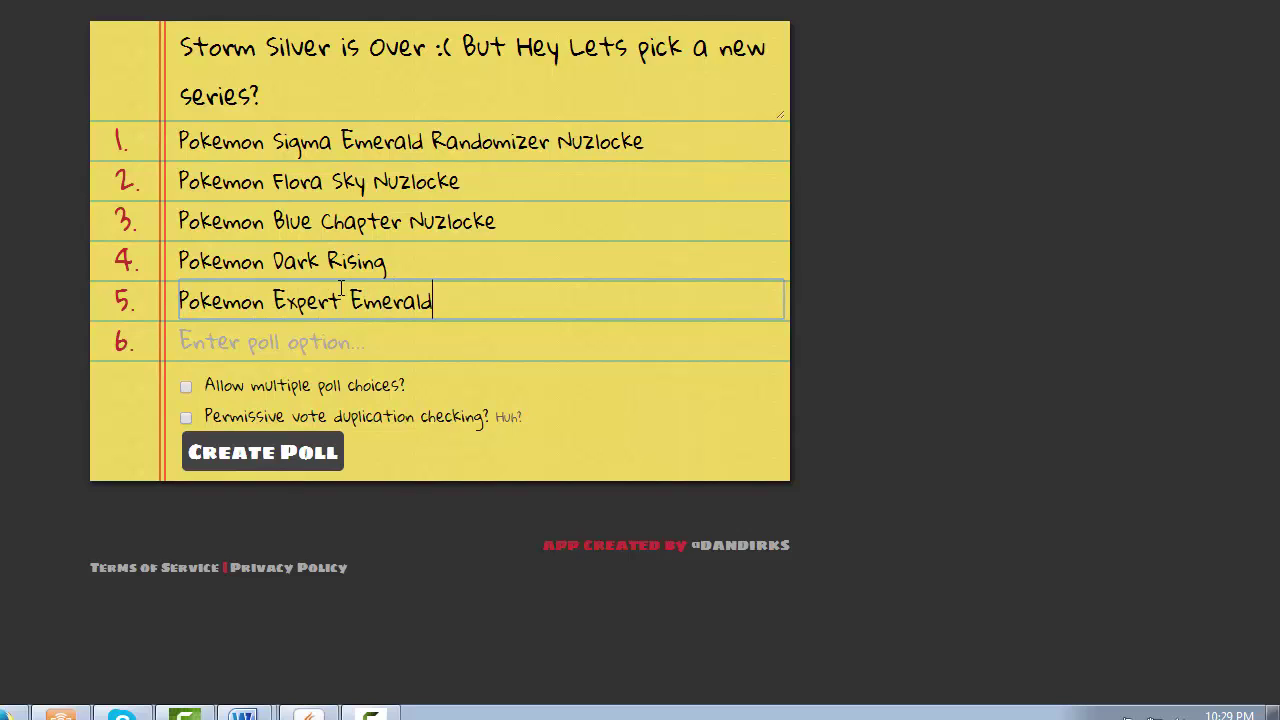
{"action": "type", "text": " Nuzlocke"}
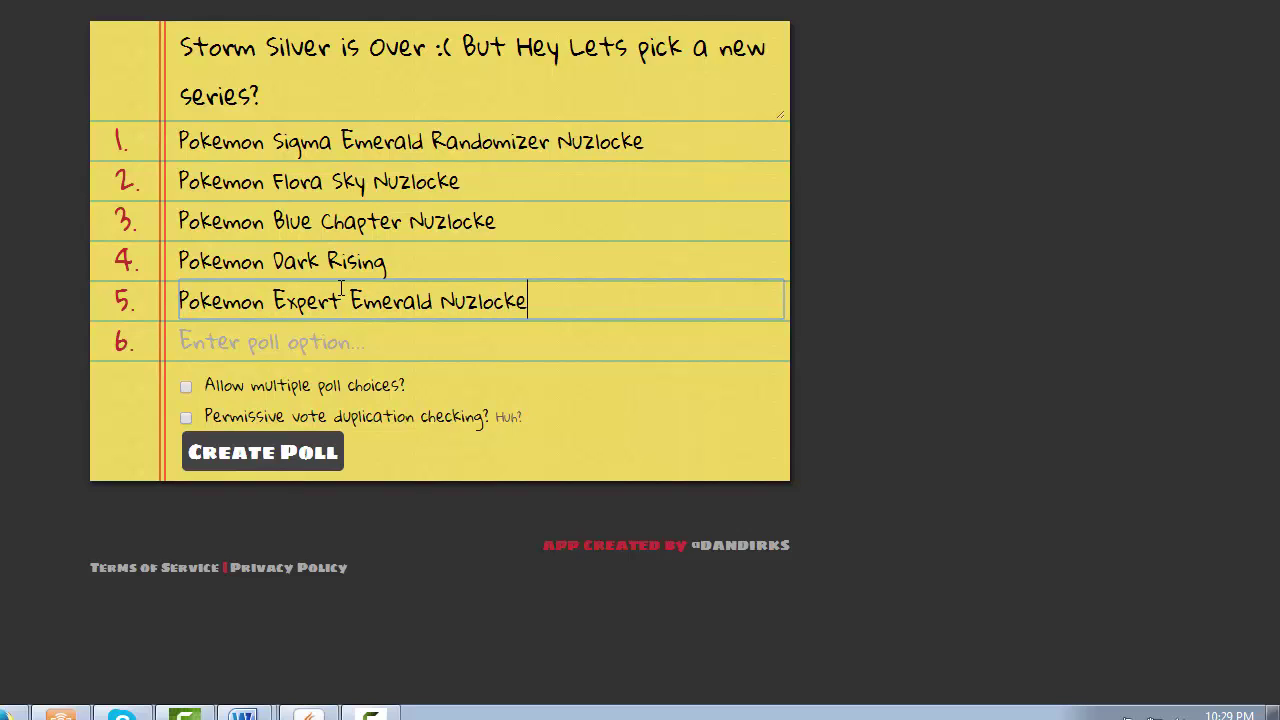